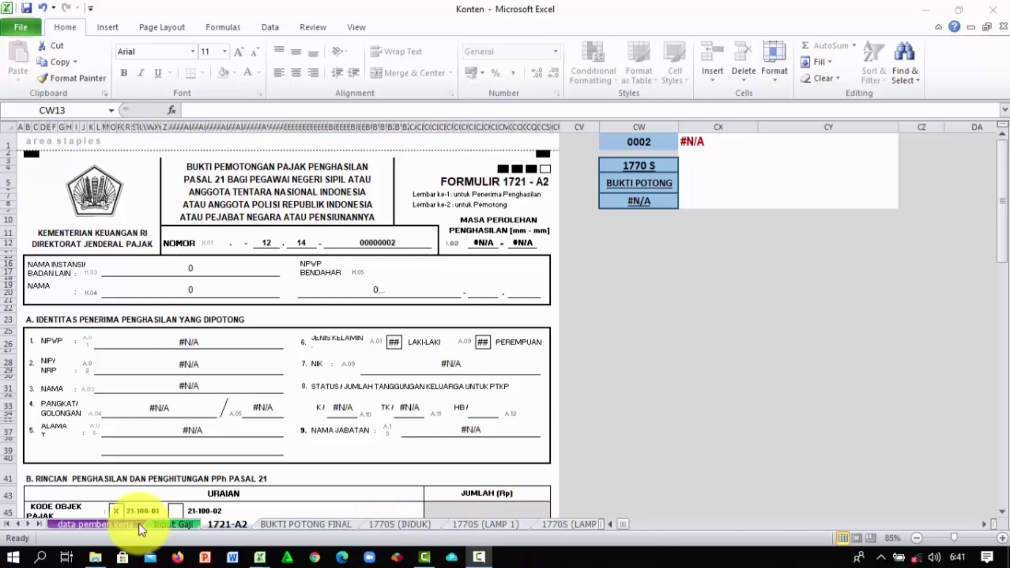
Step: Look over the 1770S LAMP 1 and LAMP 2 sheets and the 1721-A2 form's NAMA field
{"action": "left_click", "coordinate": [39, 522]}
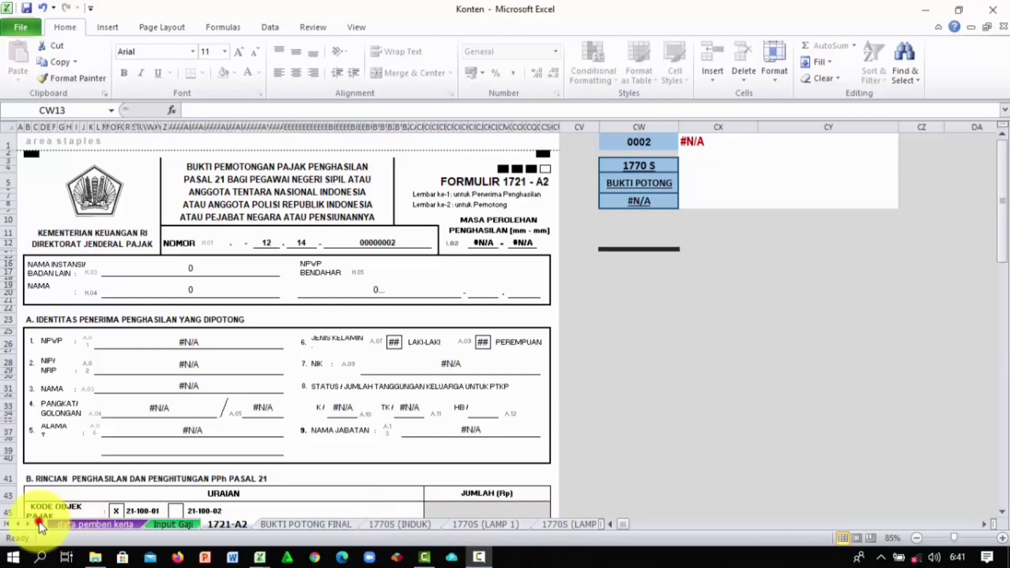
{"action": "left_click", "coordinate": [491, 523]}
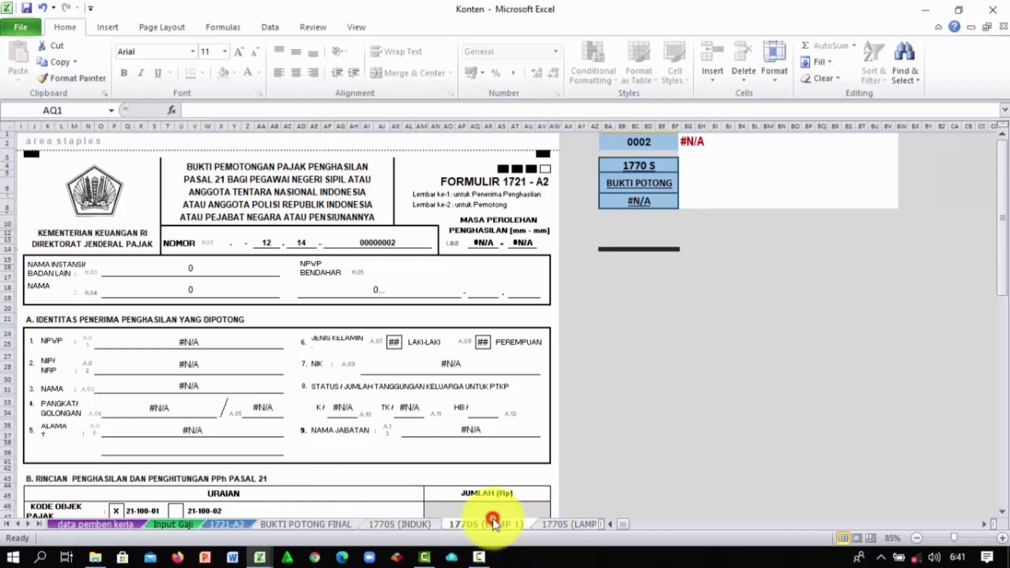
{"action": "left_click", "coordinate": [545, 523]}
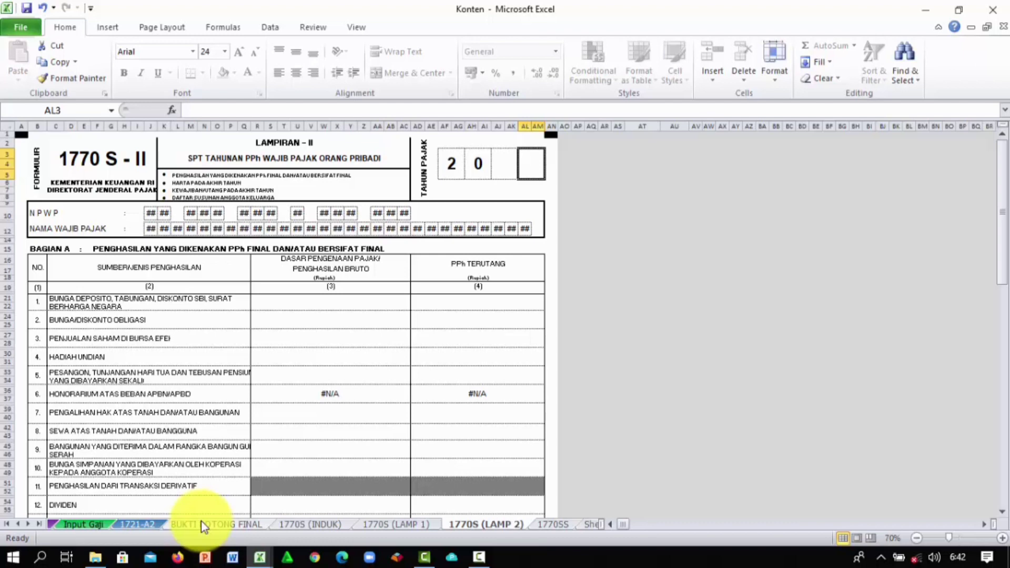
{"action": "left_click", "coordinate": [149, 525]}
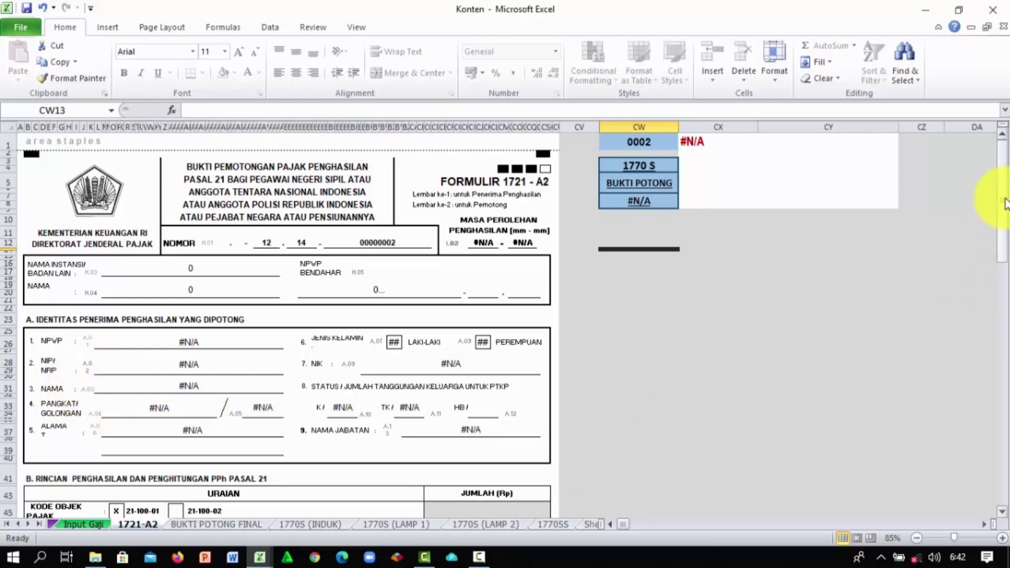
{"action": "left_click_drag", "start_coordinate": [1002, 201], "coordinate": [996, 315]}
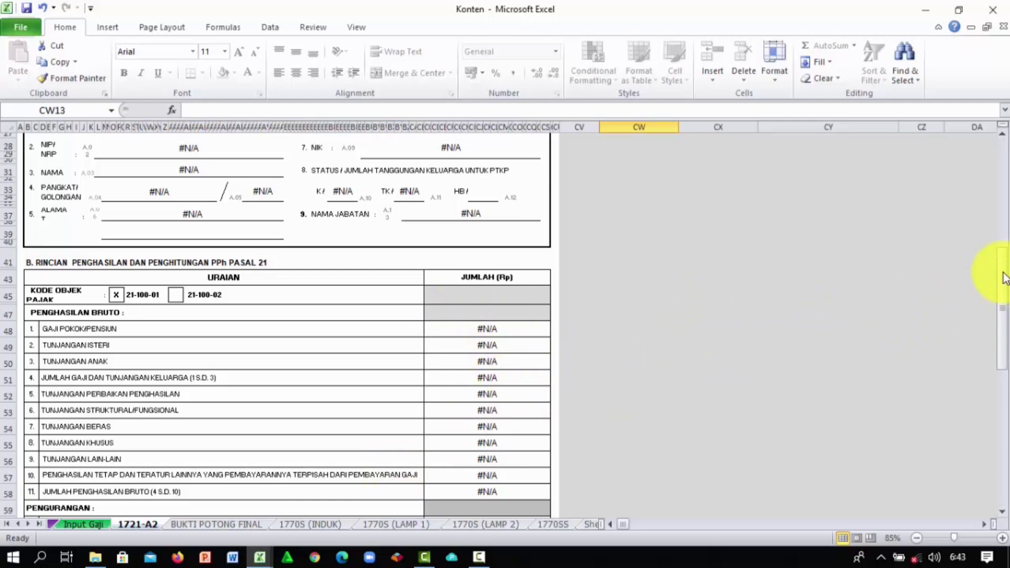
{"action": "left_click_drag", "start_coordinate": [1006, 274], "coordinate": [1006, 149]}
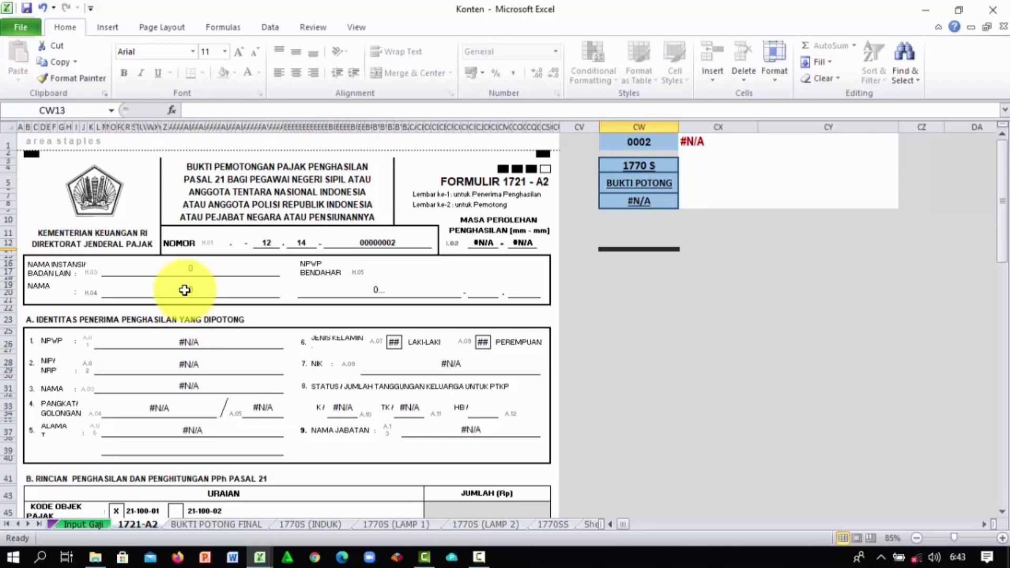
{"action": "left_click", "coordinate": [184, 290]}
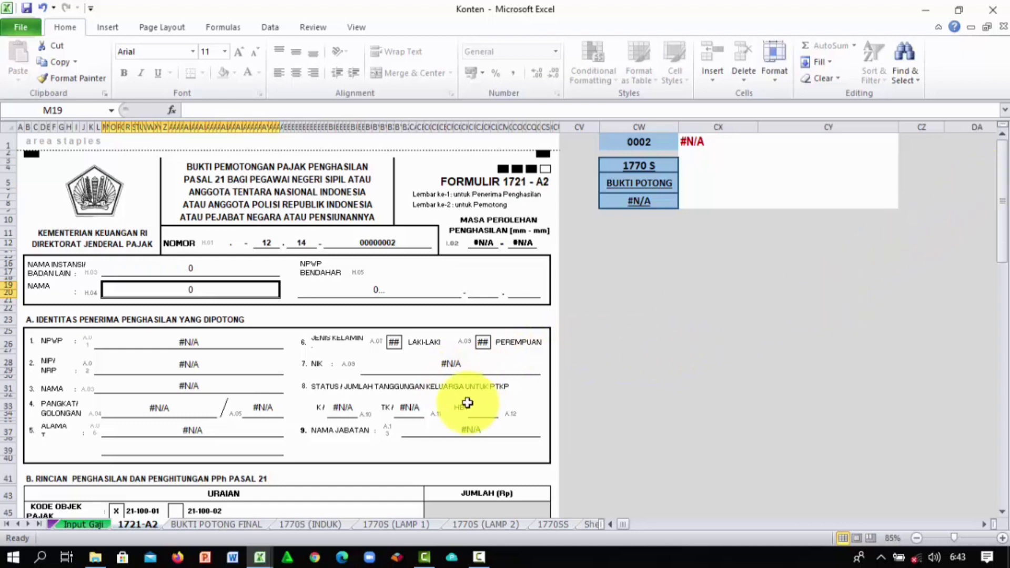
{"action": "left_click", "coordinate": [7, 524]}
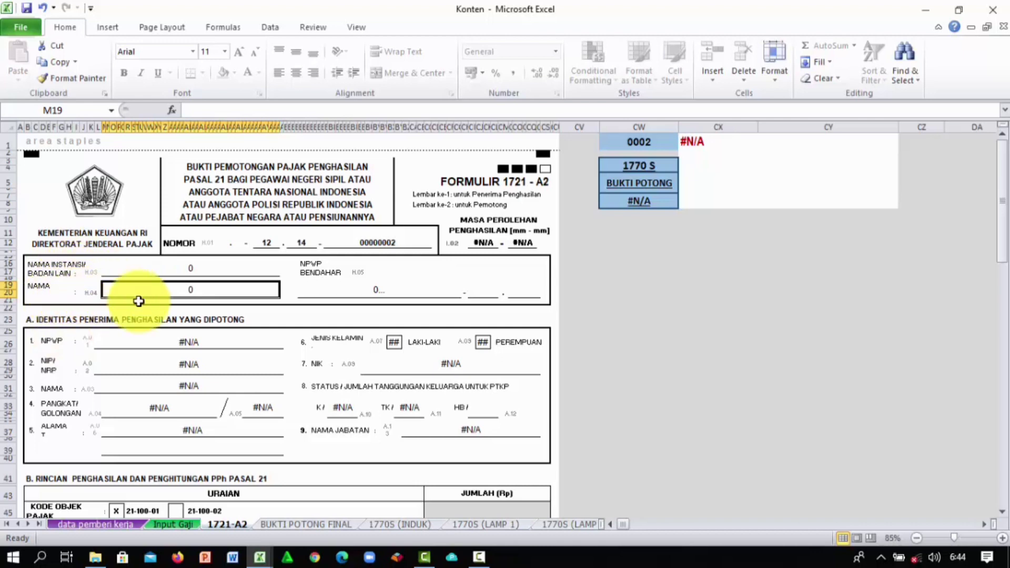
Step: Enter tax year 2020 in C3 of the data pemberi kerja sheet
{"action": "left_click", "coordinate": [102, 525]}
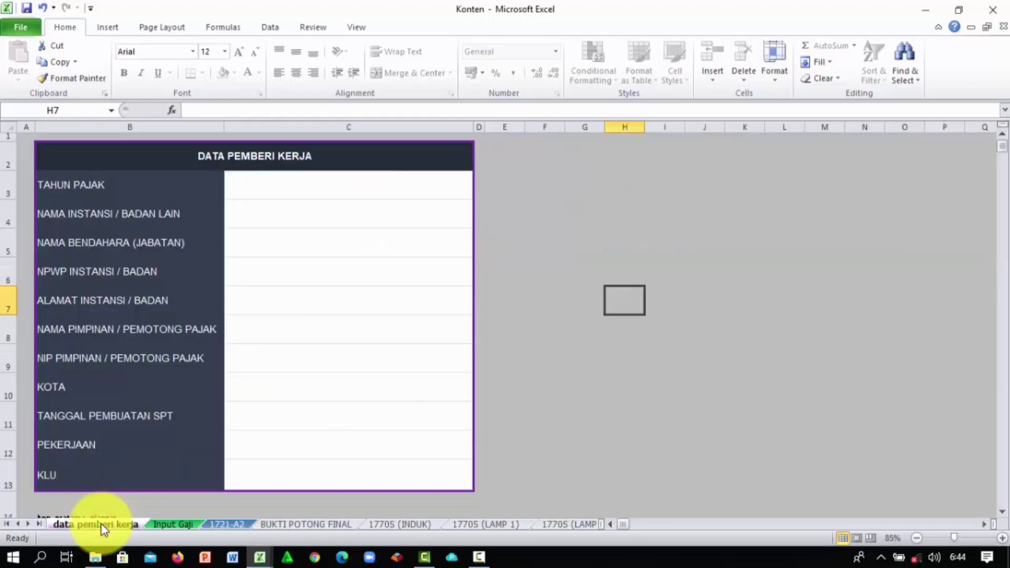
{"action": "left_click", "coordinate": [296, 184]}
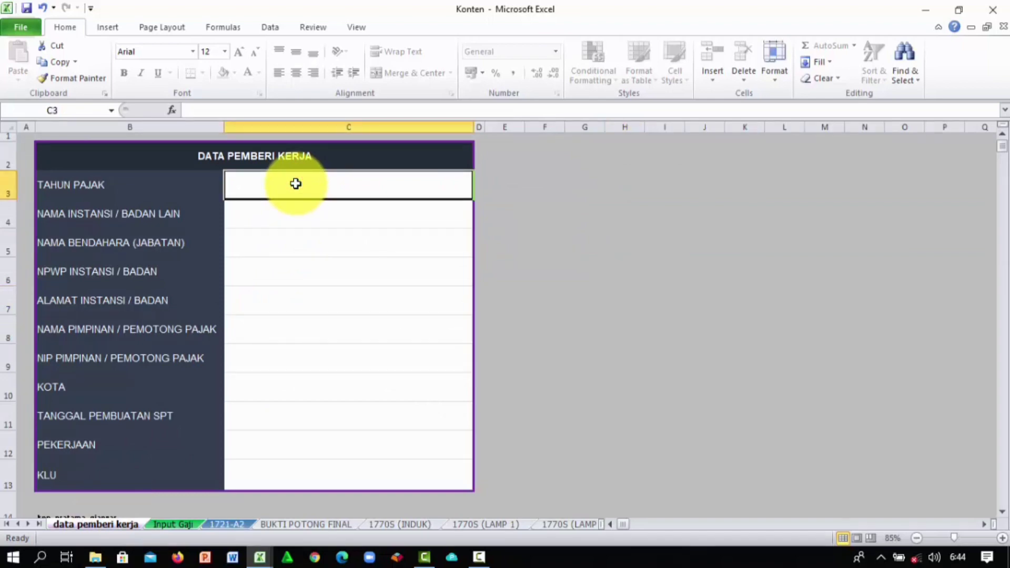
{"action": "type", "text": "2020"}
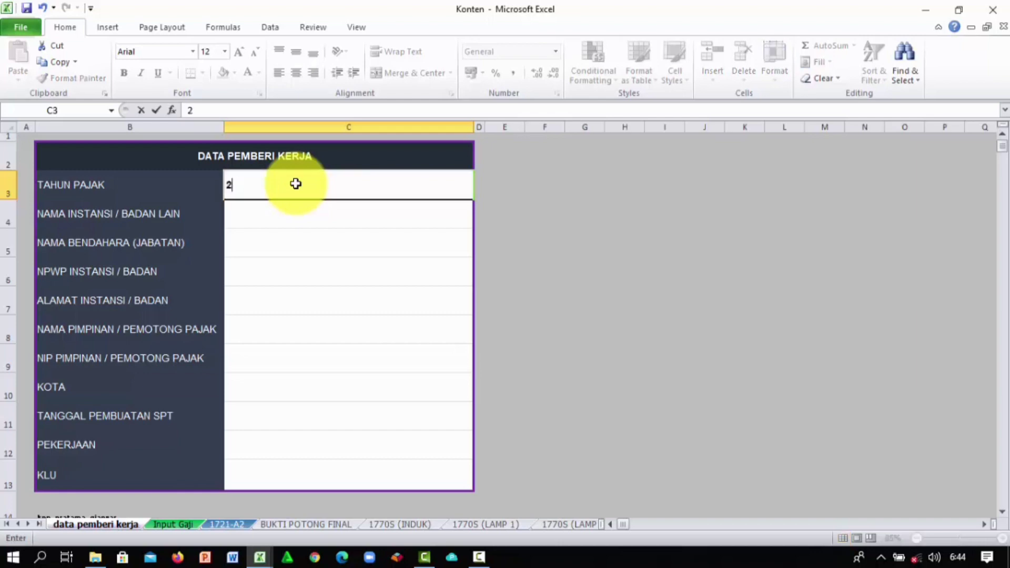
{"action": "left_click", "coordinate": [281, 212]}
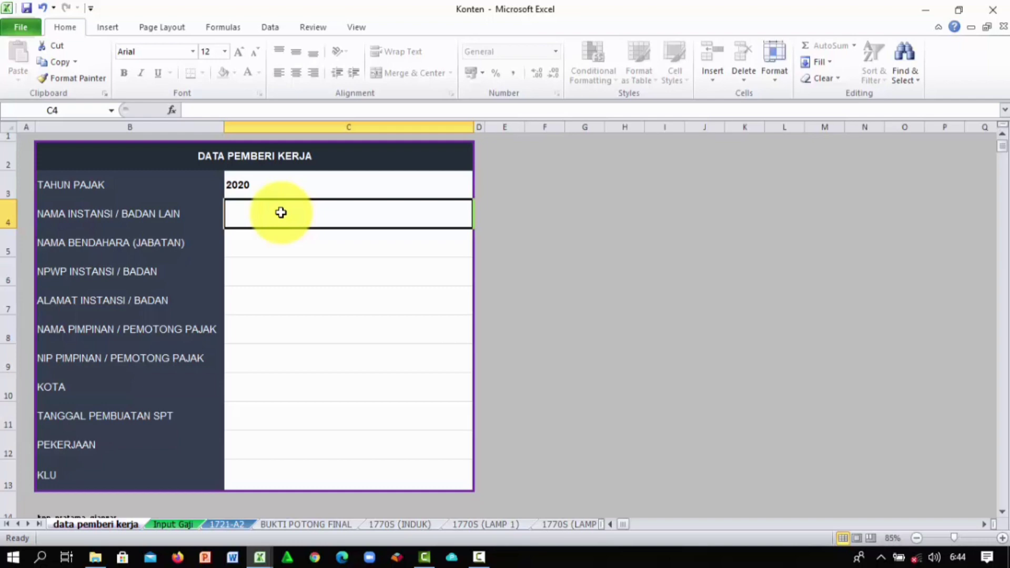
Step: Enter institution Dinas Pendidikan Kabupaten Klungkung in C4 and treasurer Bendahara di Dinas in C5
{"action": "type", "text": "D"}
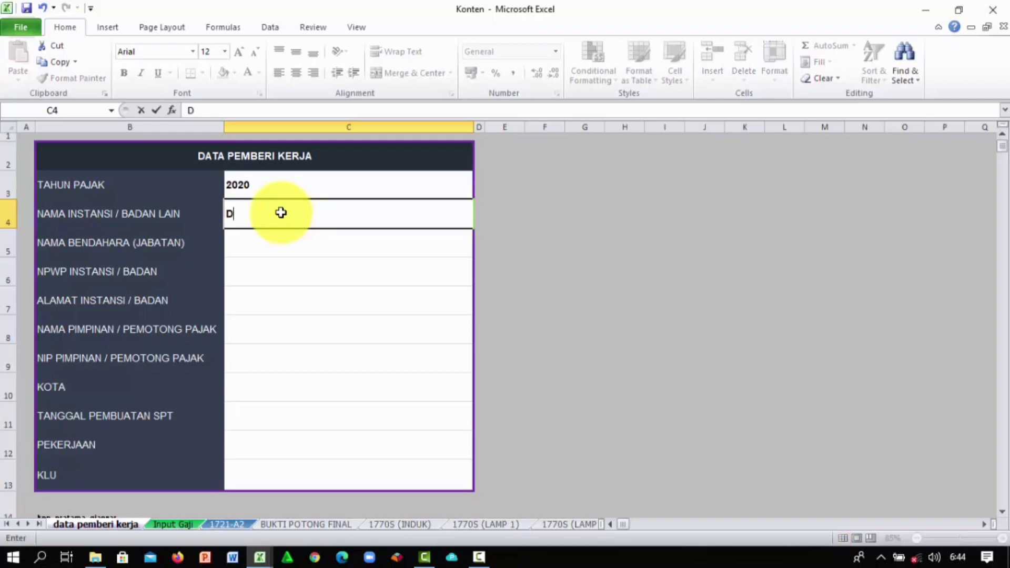
{"action": "type", "text": "inas Pendidikan "}
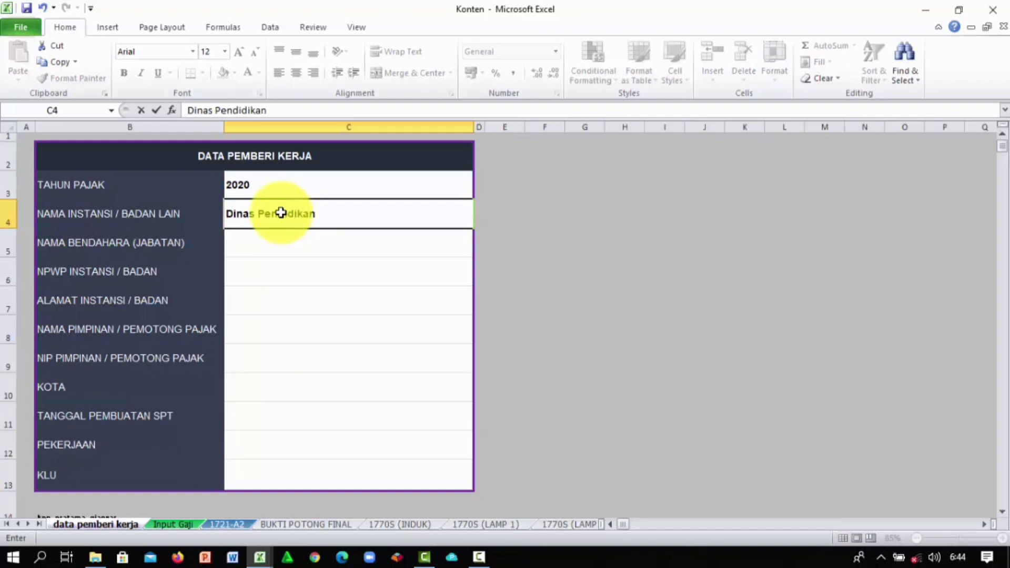
{"action": "type", "text": "Kabupate"}
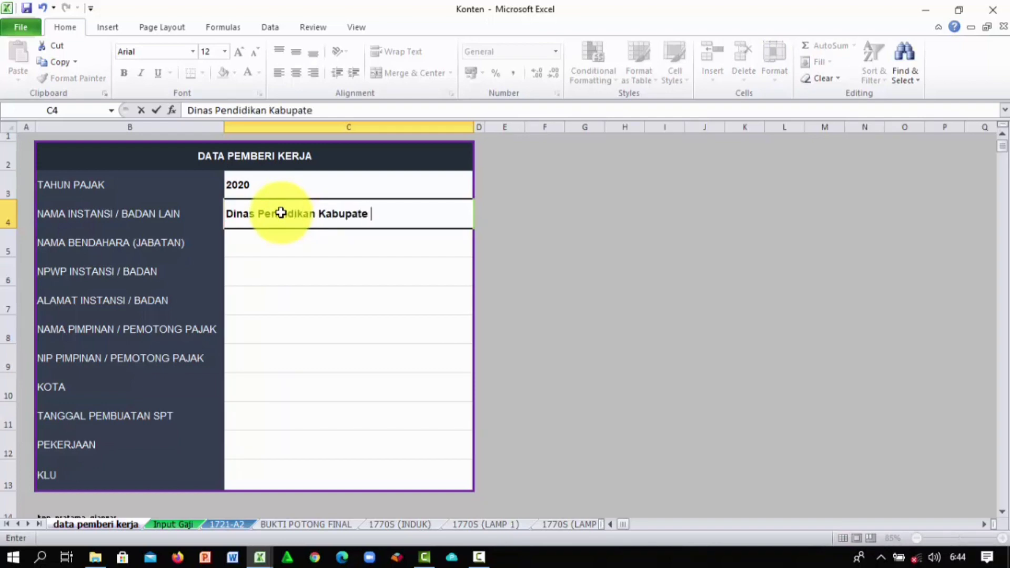
{"action": "key", "text": "BackSpace"}
{"action": "type", "text": "n Klungkung"}
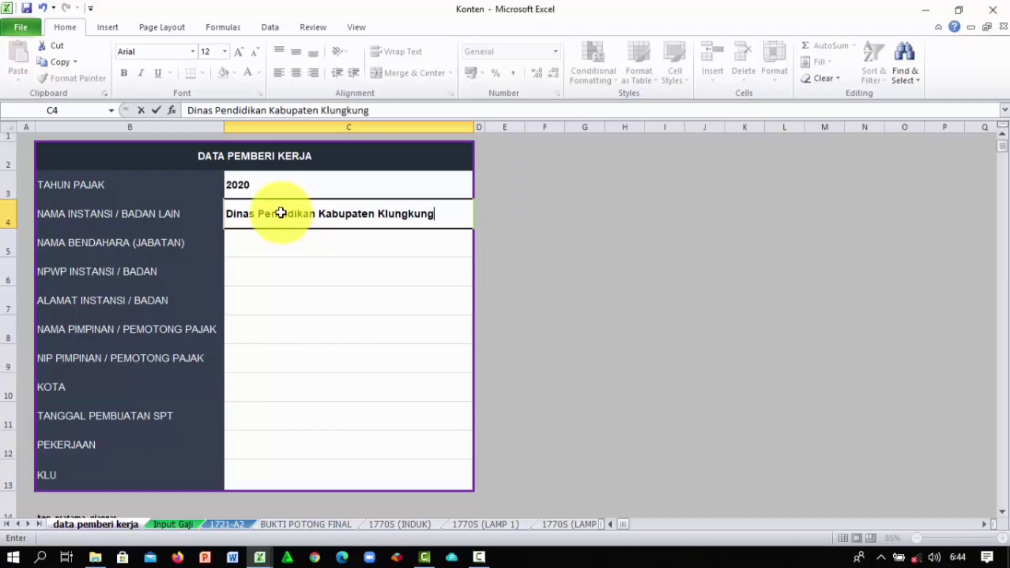
{"action": "left_click", "coordinate": [298, 237]}
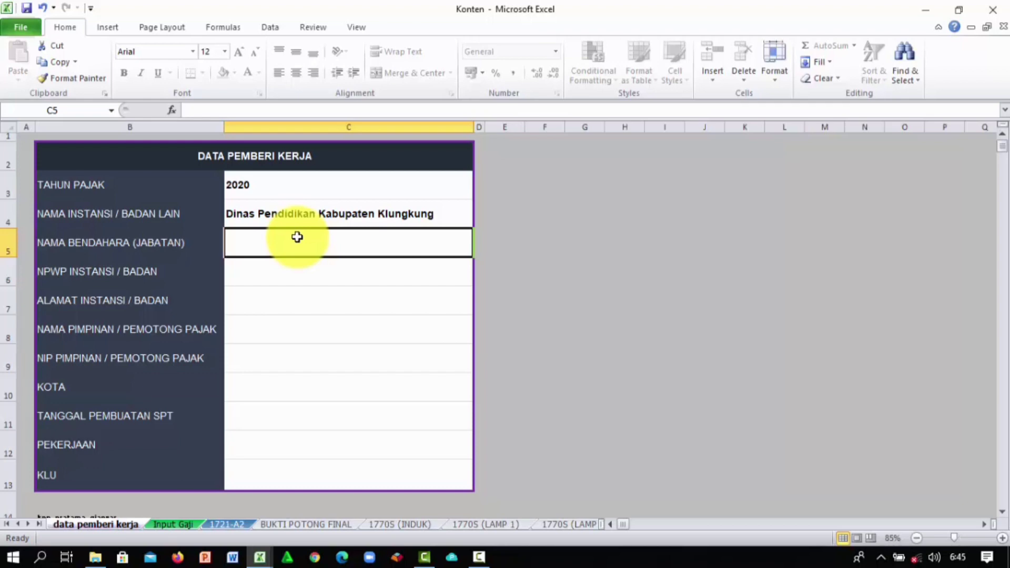
{"action": "type", "text": "B"}
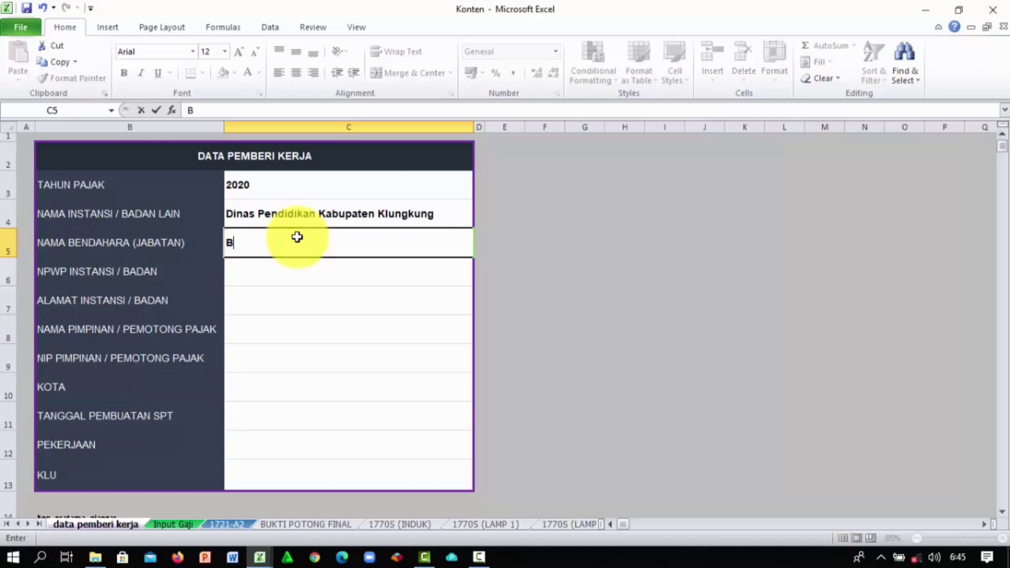
{"action": "type", "text": "endahara di"}
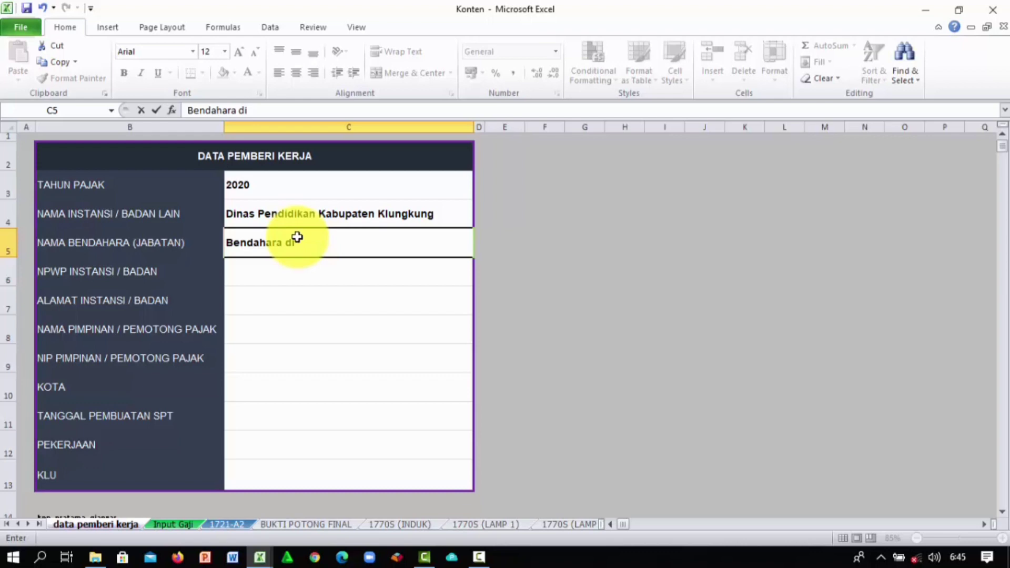
{"action": "type", "text": " Disdikpora"}
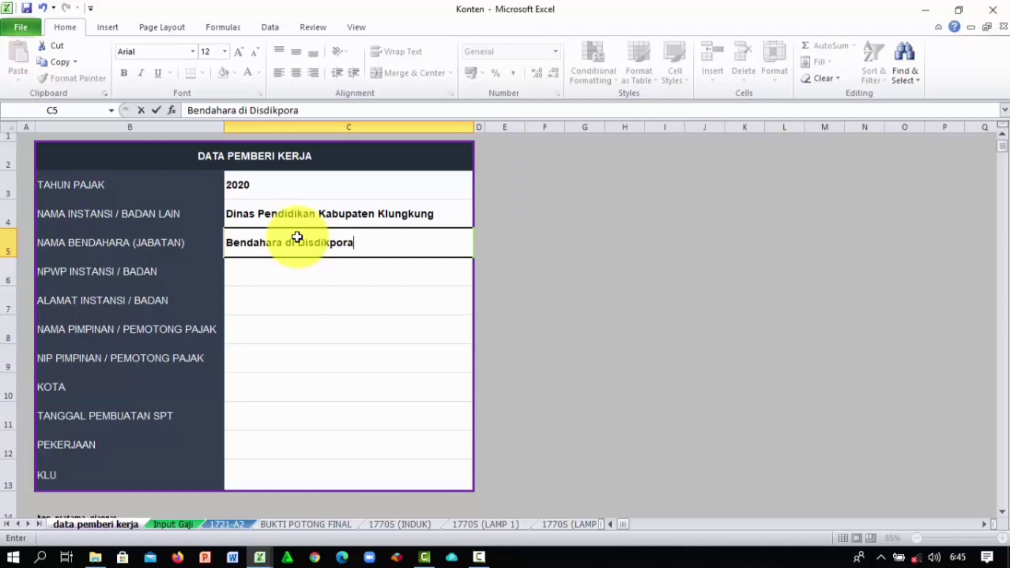
{"action": "key", "text": "BackSpace"}
{"action": "key", "text": "BackSpace"}
{"action": "key", "text": "BackSpace"}
{"action": "key", "text": "BackSpace"}
{"action": "key", "text": "BackSpace"}
{"action": "key", "text": "BackSpace"}
{"action": "key", "text": "BackSpace"}
{"action": "key", "text": "BackSpace"}
{"action": "key", "text": "BackSpace"}
{"action": "type", "text": "i"}
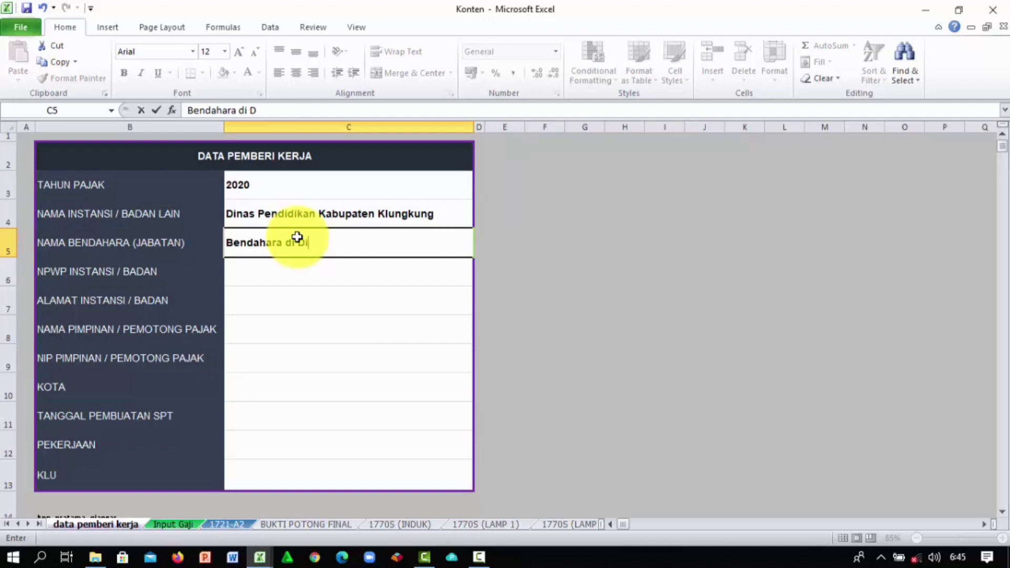
{"action": "type", "text": "nas"}
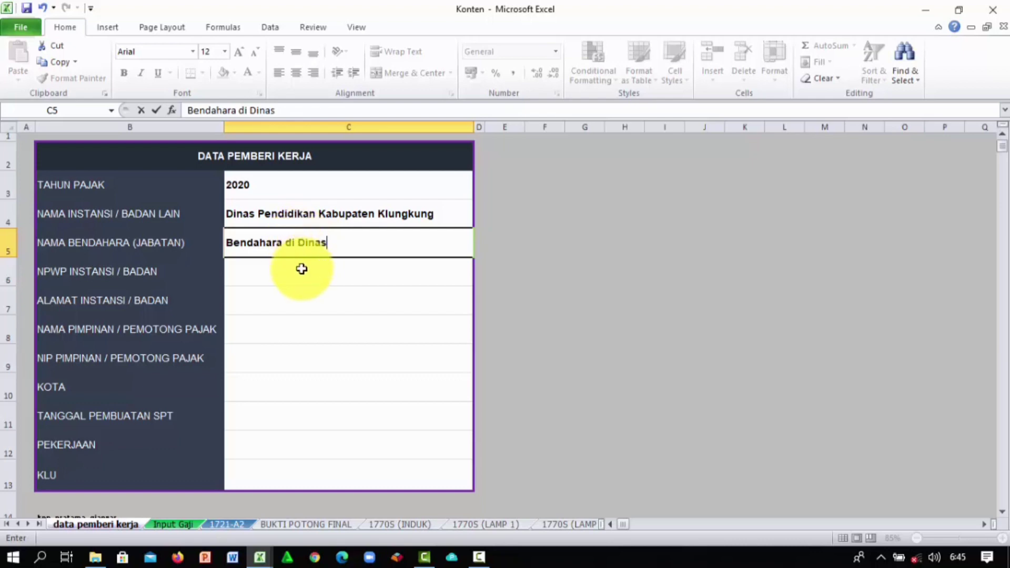
Step: Enter the agency's NPWP in C6 and its address in C7
{"action": "left_click", "coordinate": [301, 269]}
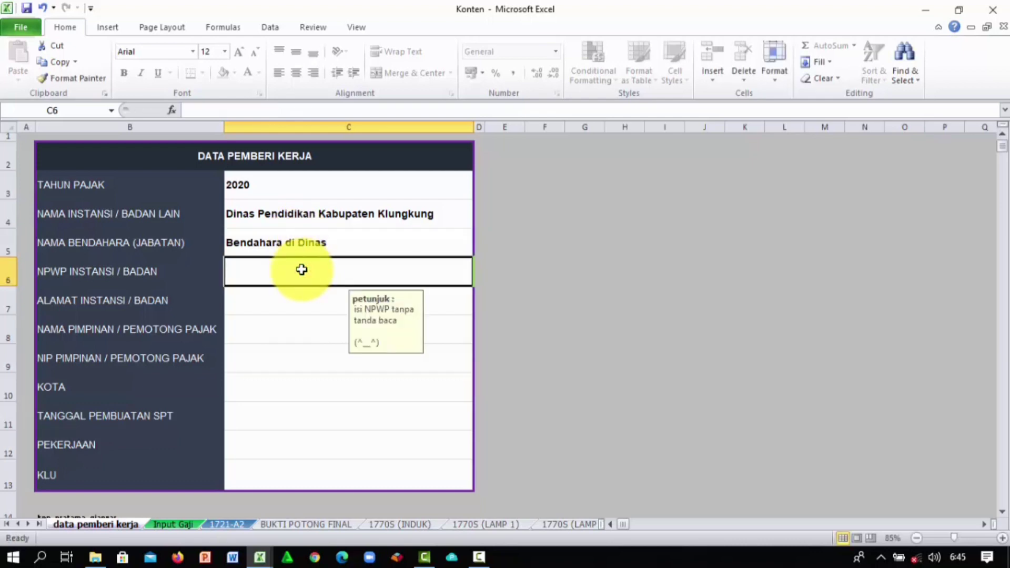
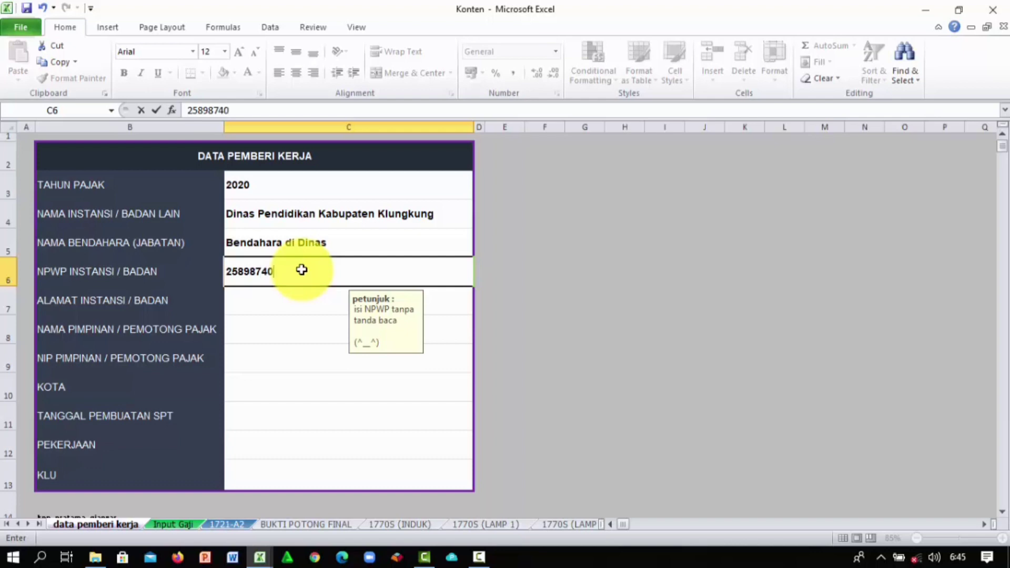
{"action": "left_click", "coordinate": [280, 299]}
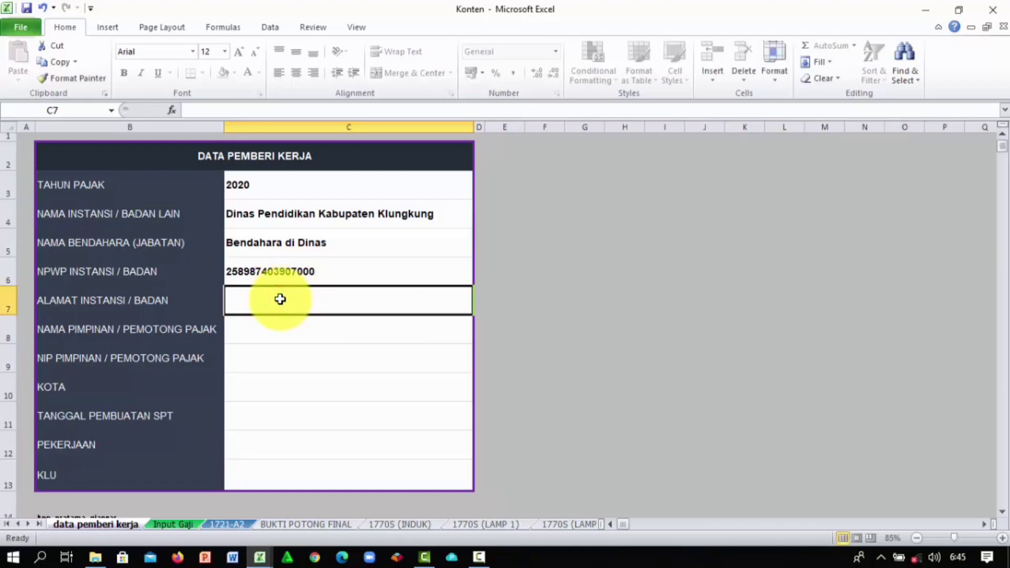
{"action": "type", "text": "Sama"}
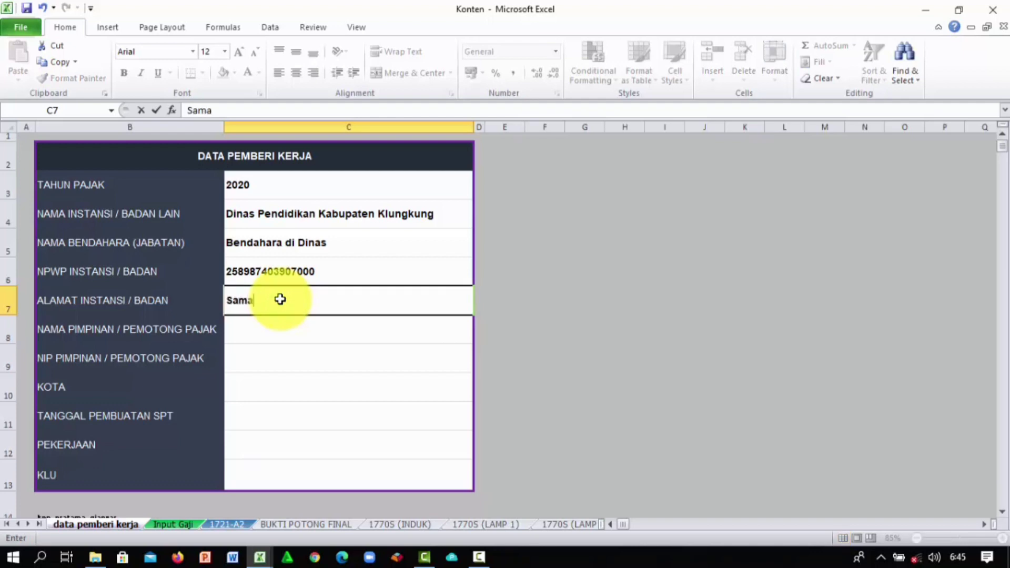
{"action": "type", "text": "palan, Nusa Penida"}
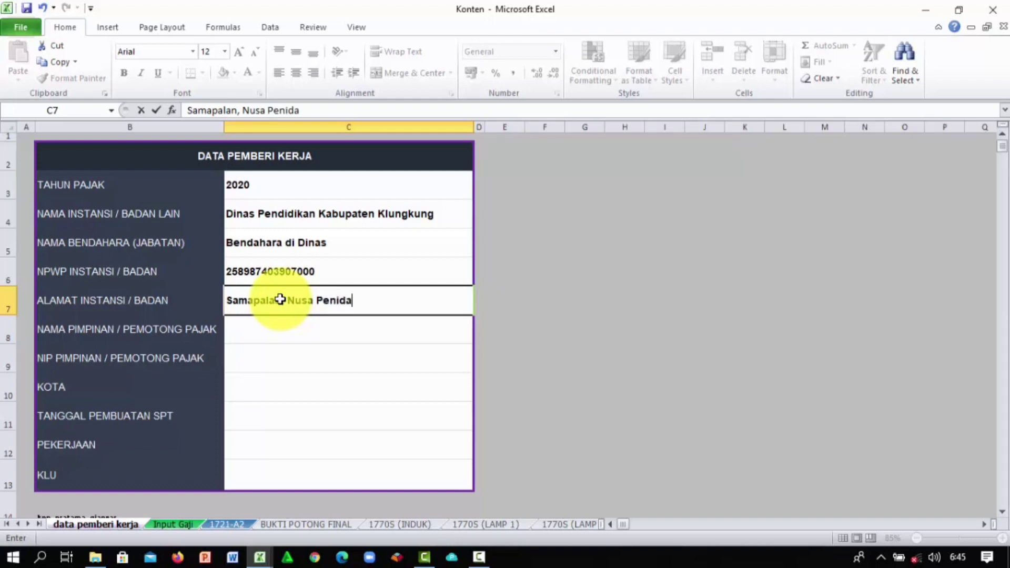
Step: Type the withholder's full name with the S.Sos academic title into C8
{"action": "left_click", "coordinate": [289, 333]}
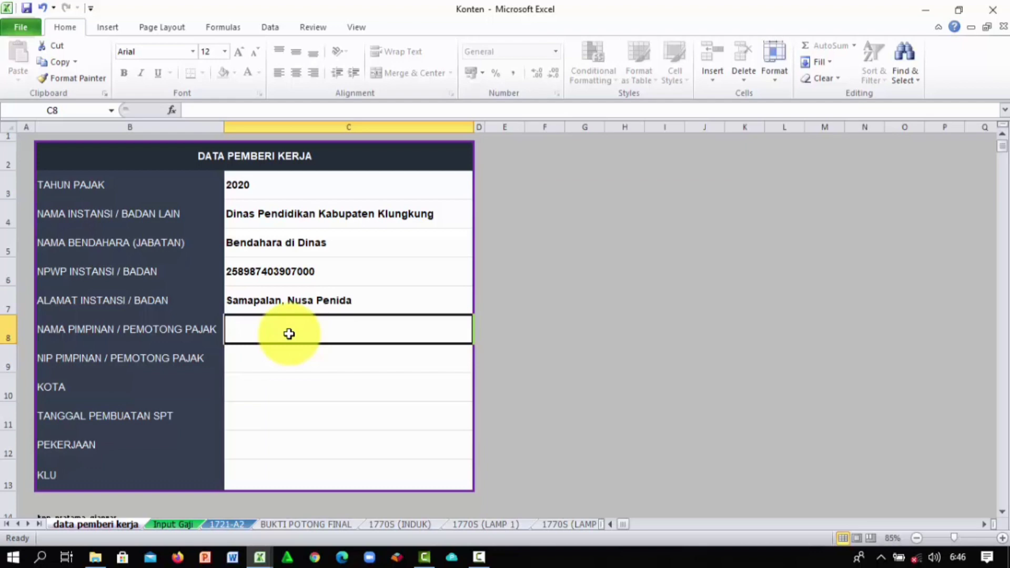
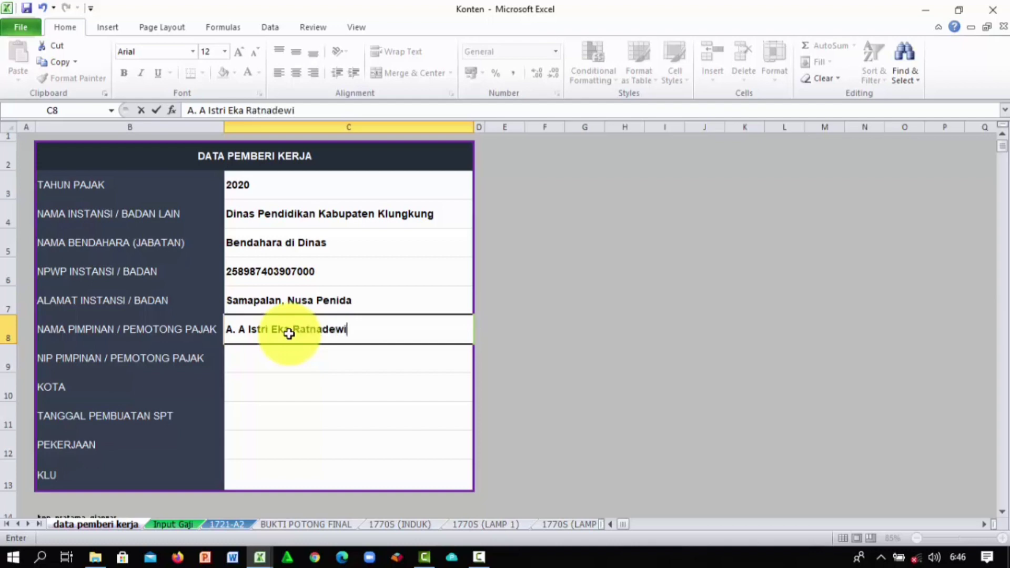
{"action": "type", "text": ", S.s"}
{"action": "key", "text": "BackSpace"}
{"action": "type", "text": "S.Sos"}
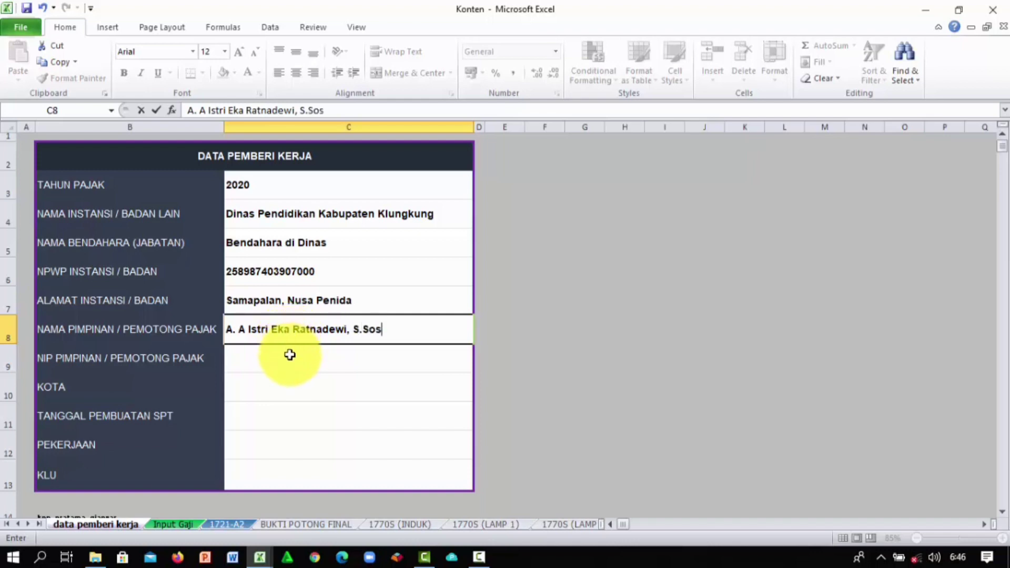
Step: Enter the withholder's NIP in C9 and city Klungkung in C10
{"action": "left_click", "coordinate": [290, 354]}
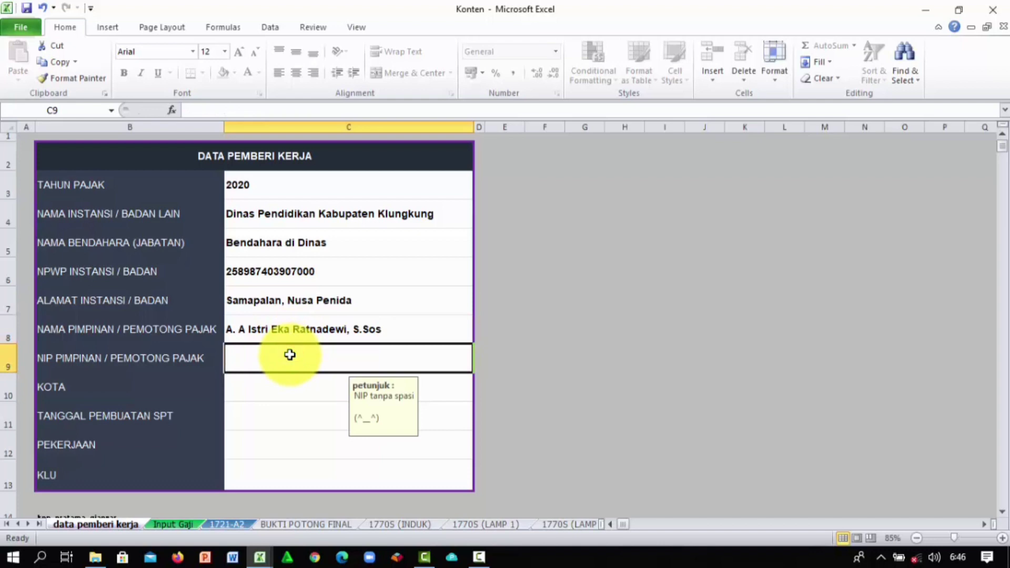
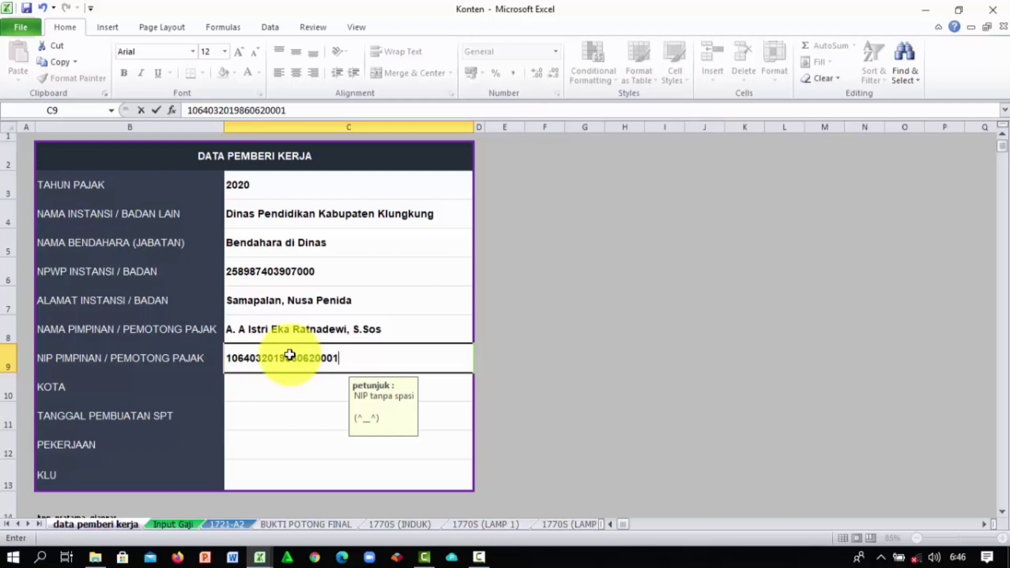
{"action": "left_click", "coordinate": [298, 385]}
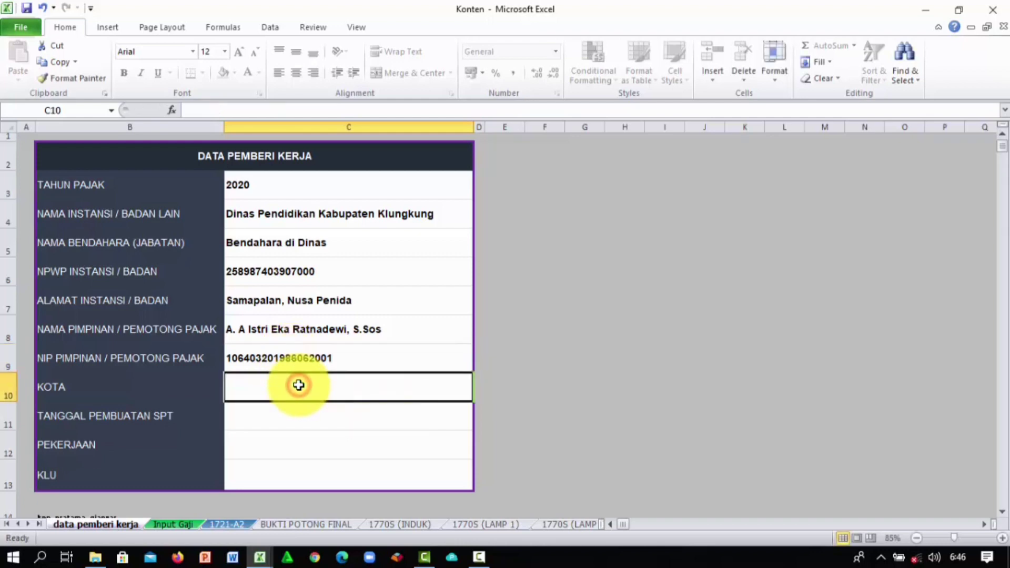
{"action": "type", "text": "klungk"}
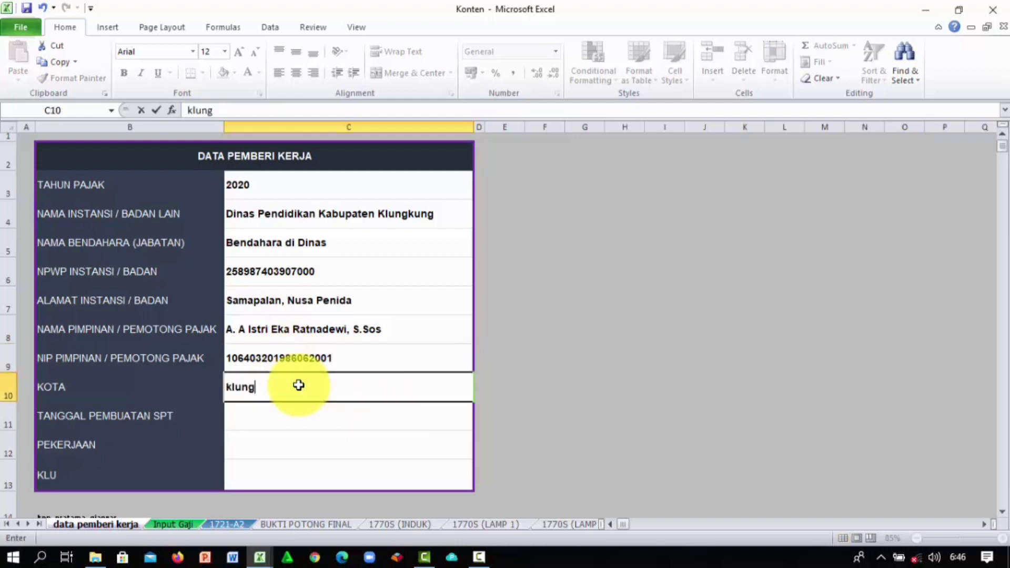
{"action": "key", "text": "BackSpace"}
{"action": "key", "text": "BackSpace"}
{"action": "key", "text": "BackSpace"}
{"action": "key", "text": "BackSpace"}
{"action": "key", "text": "BackSpace"}
{"action": "key", "text": "BackSpace"}
{"action": "type", "text": "Klungkung"}
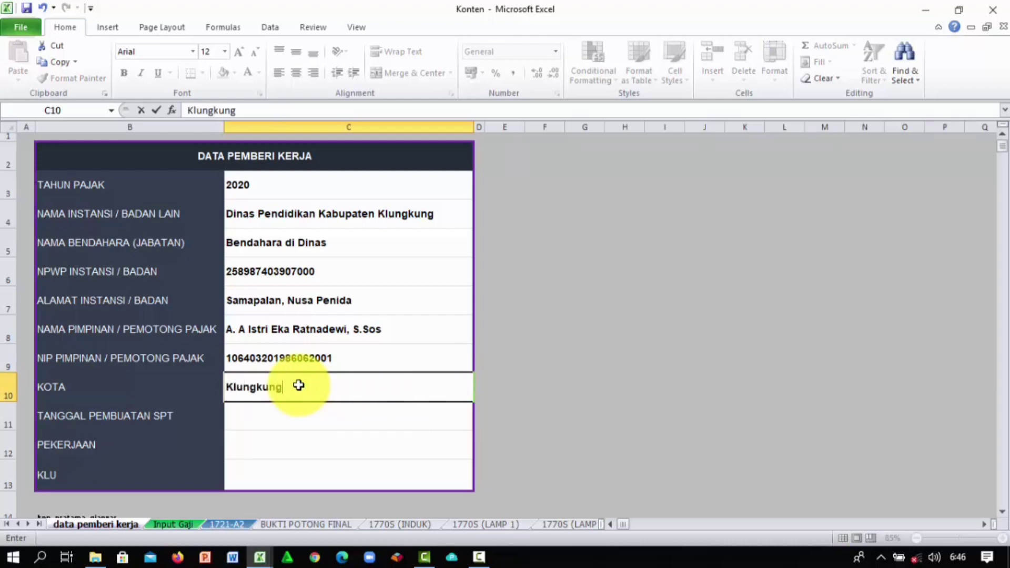
Step: Enter SPT date 04032020, occupation PNS and KLU 96301 in C11–C13
{"action": "left_click", "coordinate": [290, 416]}
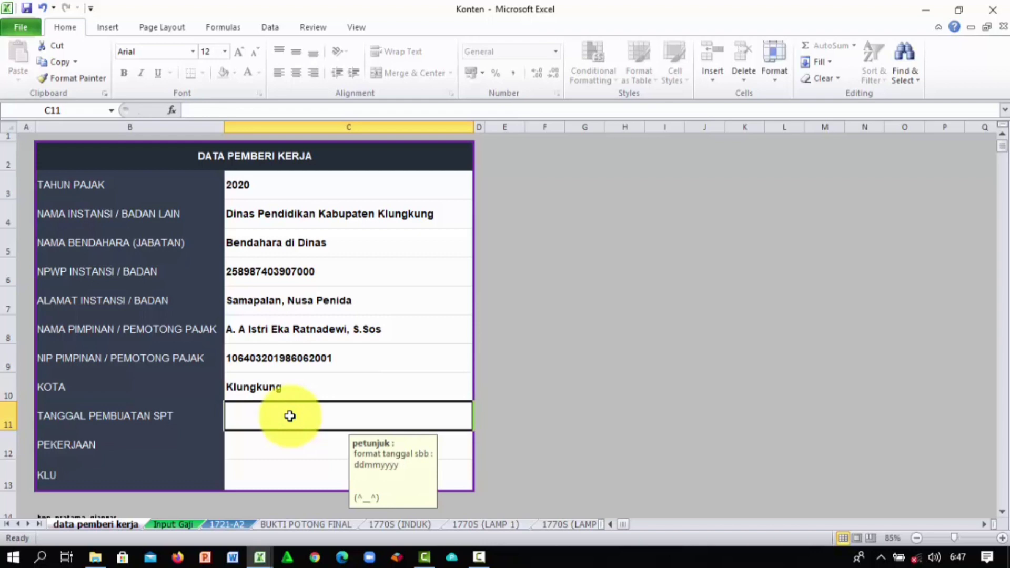
{"action": "type", "text": "04"}
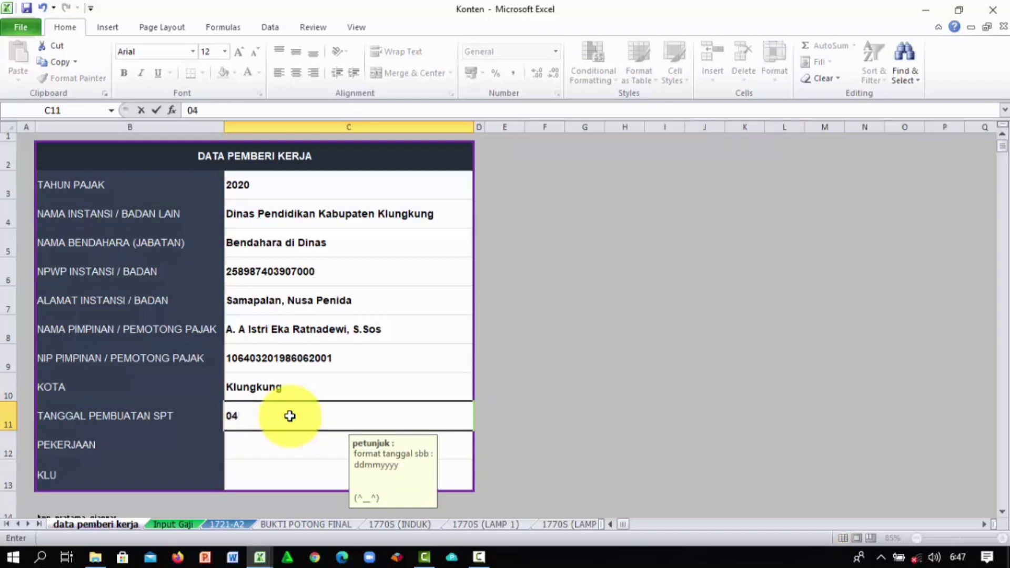
{"action": "type", "text": "032020"}
{"action": "left_click", "coordinate": [258, 447]}
{"action": "type", "text": "p"}
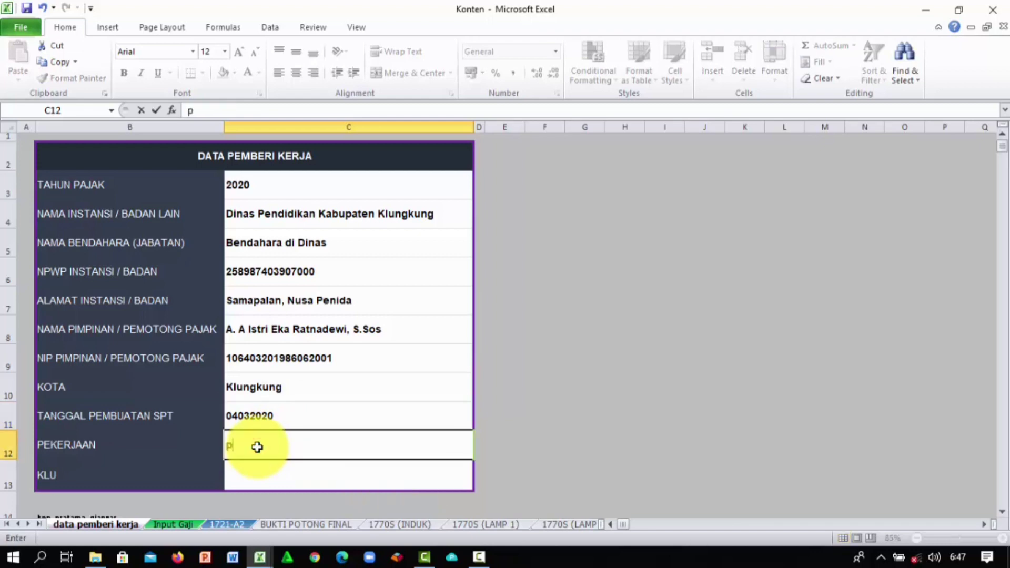
{"action": "key", "text": "BackSpace"}
{"action": "type", "text": "PNS"}
{"action": "left_click", "coordinate": [248, 474]}
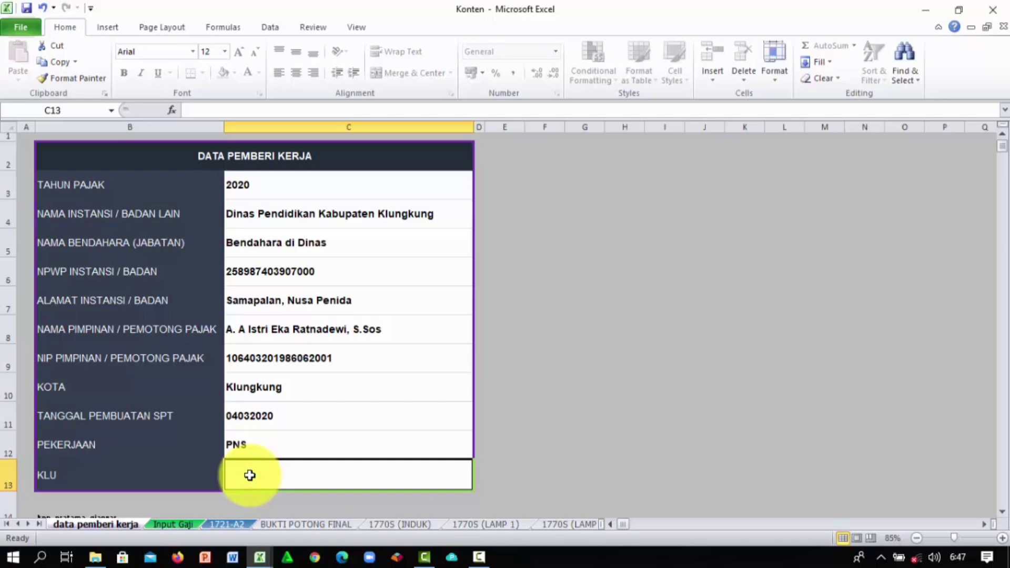
{"action": "type", "text": "96301"}
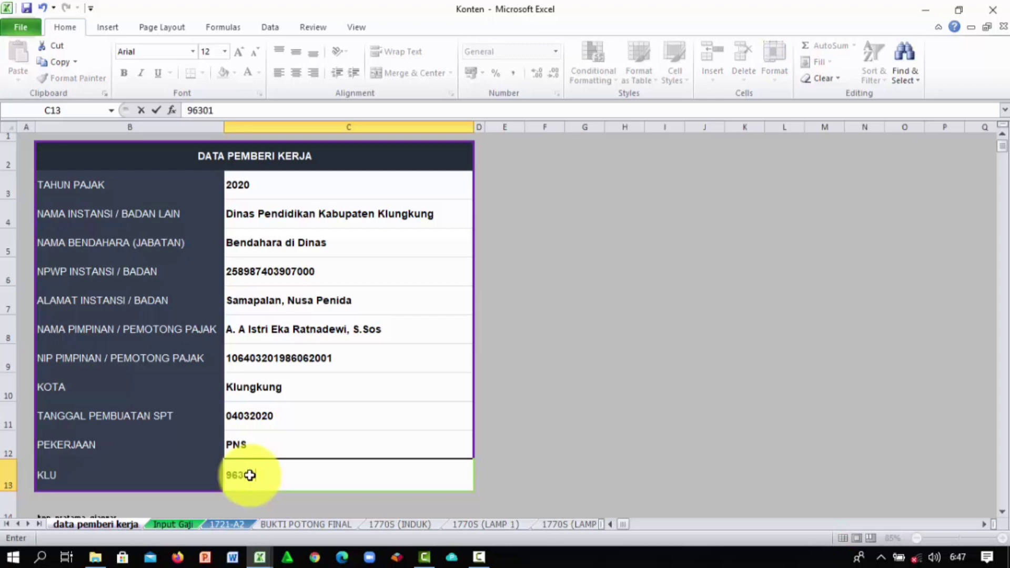
{"action": "left_click", "coordinate": [506, 398]}
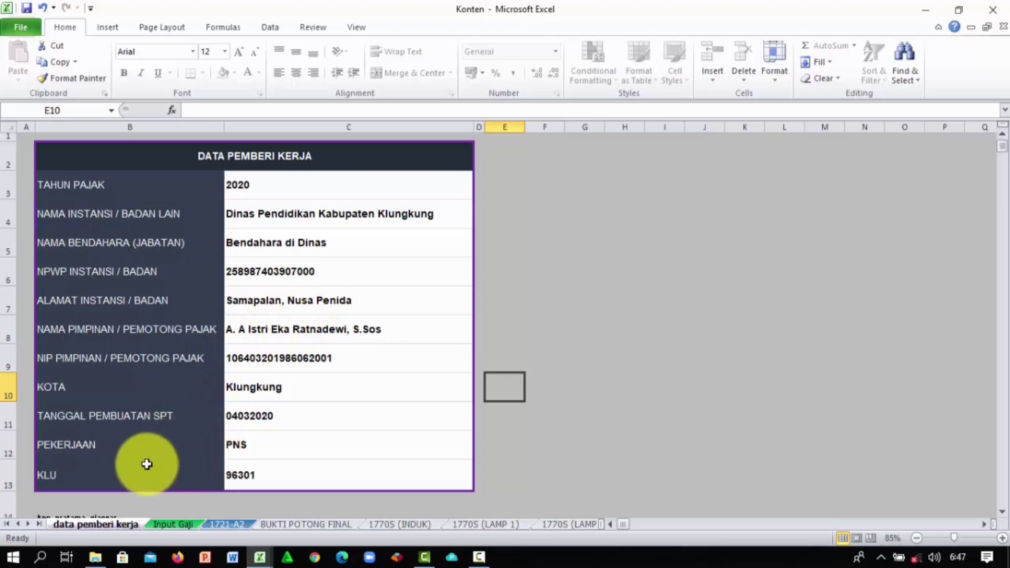
Step: Scroll through the 1721-A2 form to confirm the employer details, then go to Input Gaji
{"action": "left_click", "coordinate": [230, 524]}
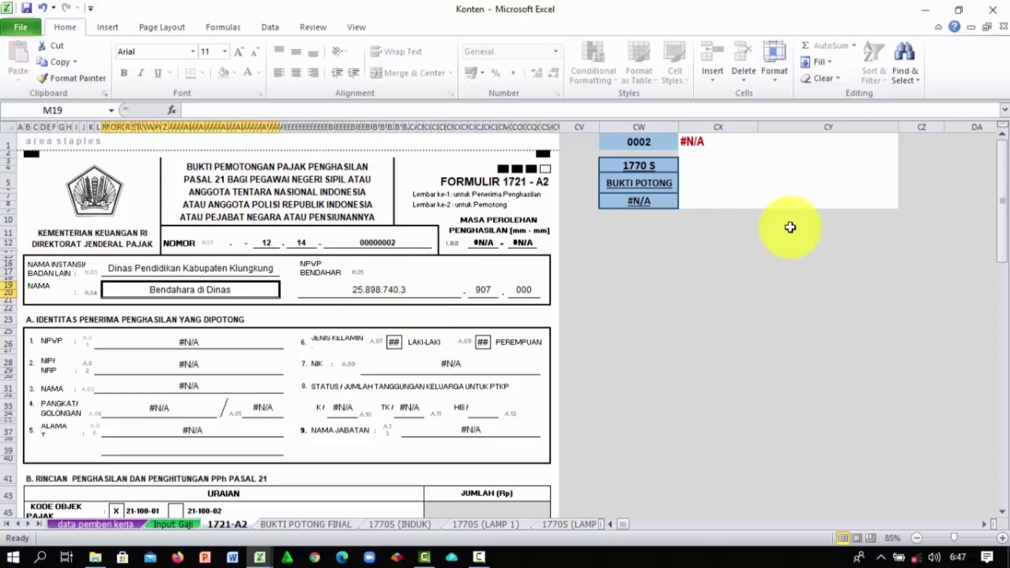
{"action": "left_click_drag", "start_coordinate": [1003, 170], "coordinate": [1002, 175]}
{"action": "left_click_drag", "start_coordinate": [1001, 255], "coordinate": [998, 464]}
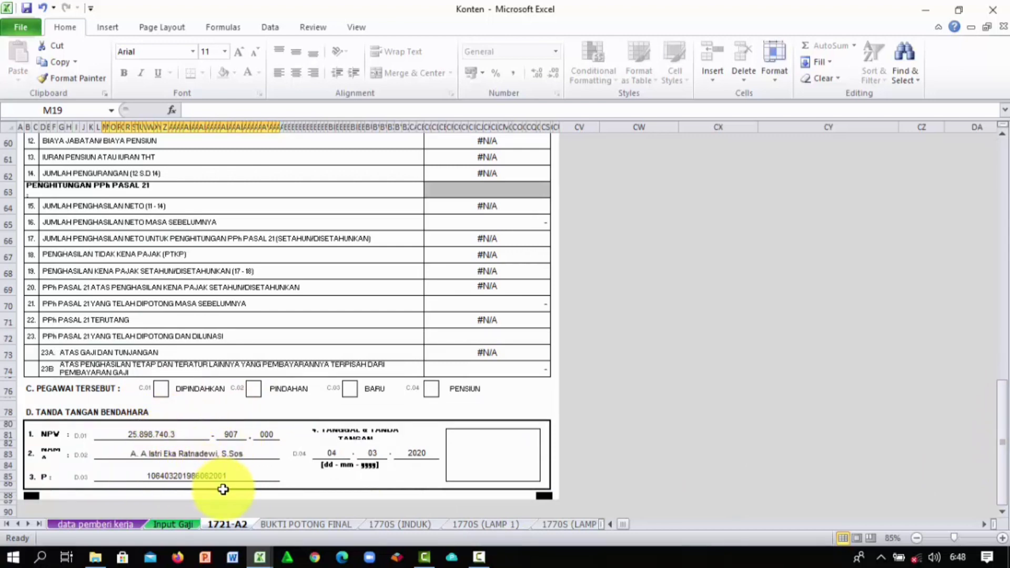
{"action": "left_click_drag", "start_coordinate": [1003, 418], "coordinate": [1003, 197]}
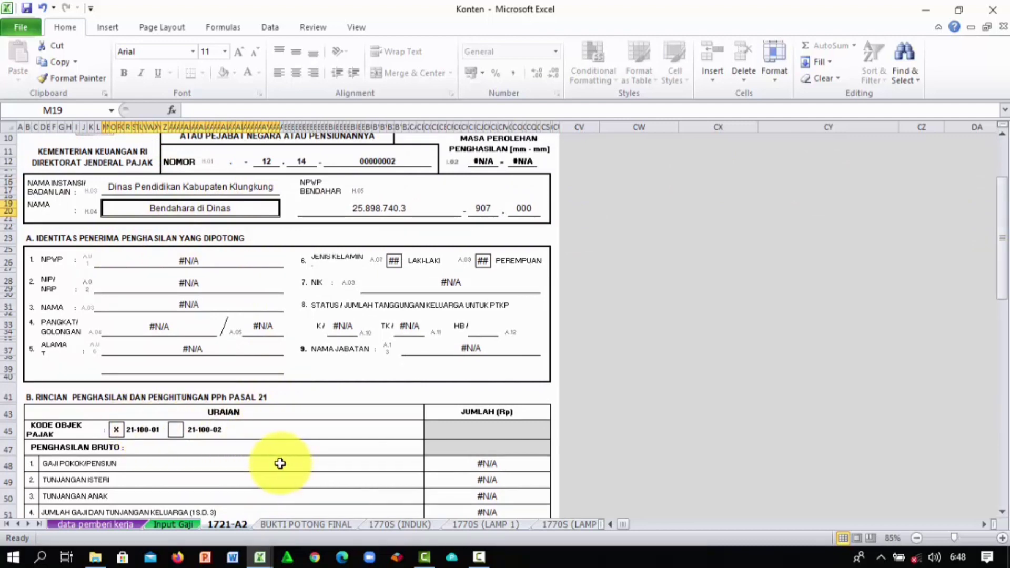
{"action": "left_click", "coordinate": [182, 525]}
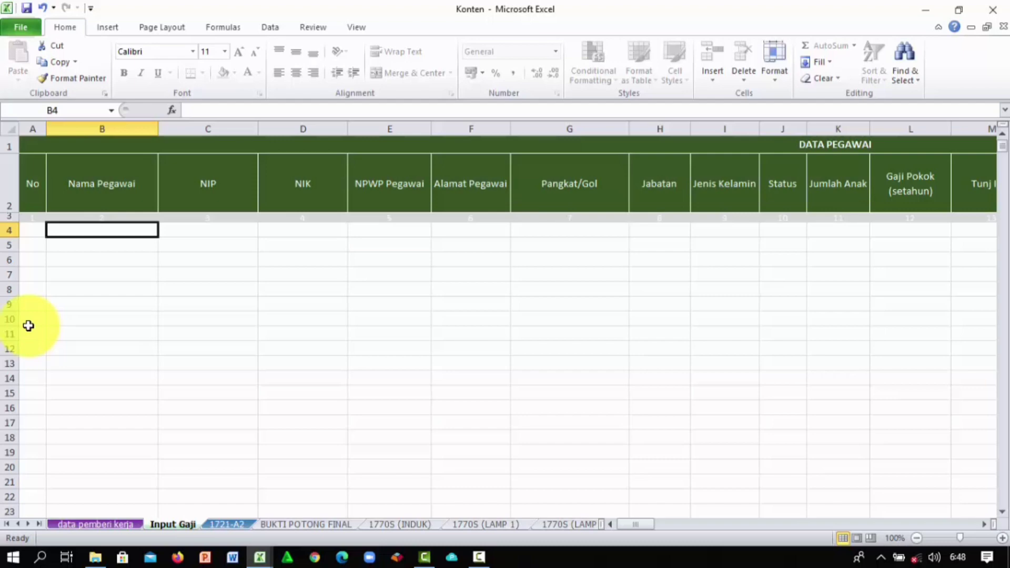
{"action": "left_click_drag", "start_coordinate": [29, 326], "coordinate": [58, 295]}
{"action": "left_click", "coordinate": [67, 273]}
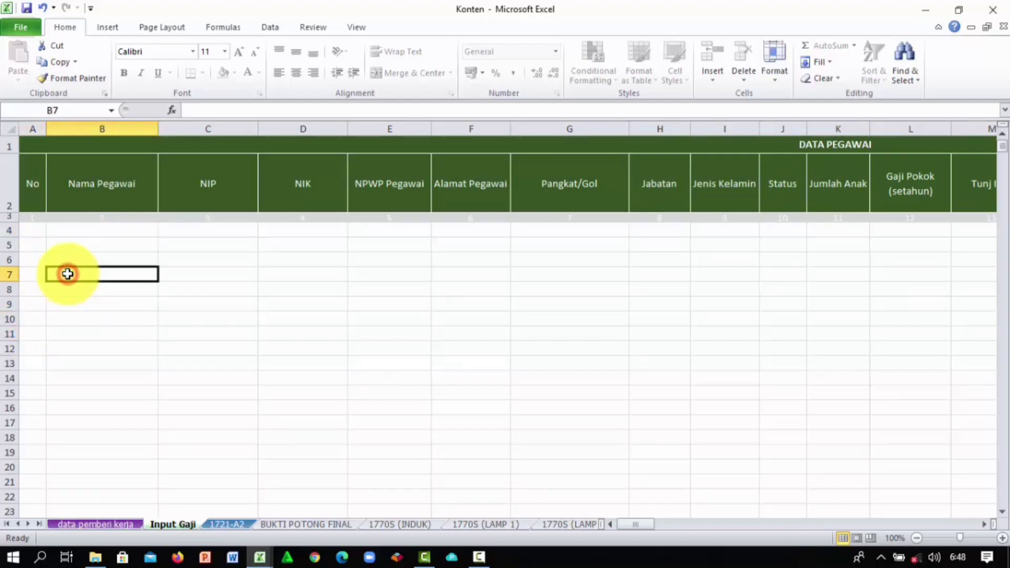
{"action": "left_click", "coordinate": [81, 229]}
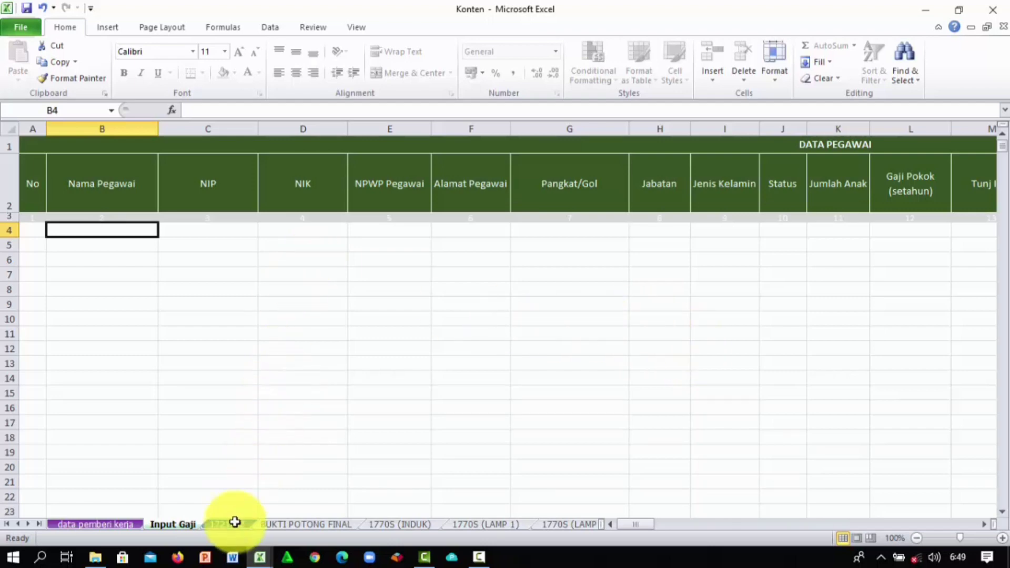
{"action": "mouse_move", "coordinate": [260, 556]}
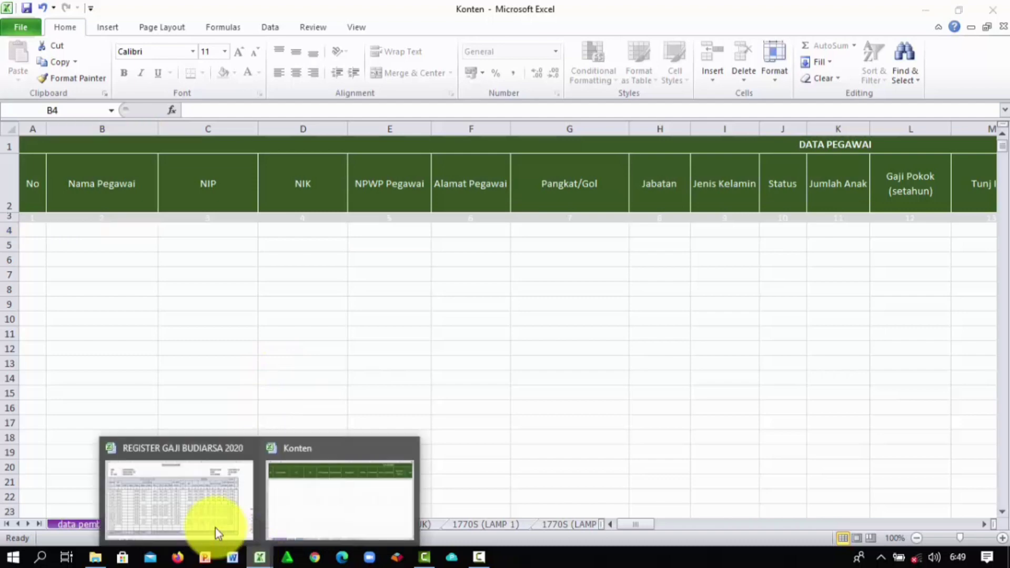
{"action": "left_click", "coordinate": [210, 526]}
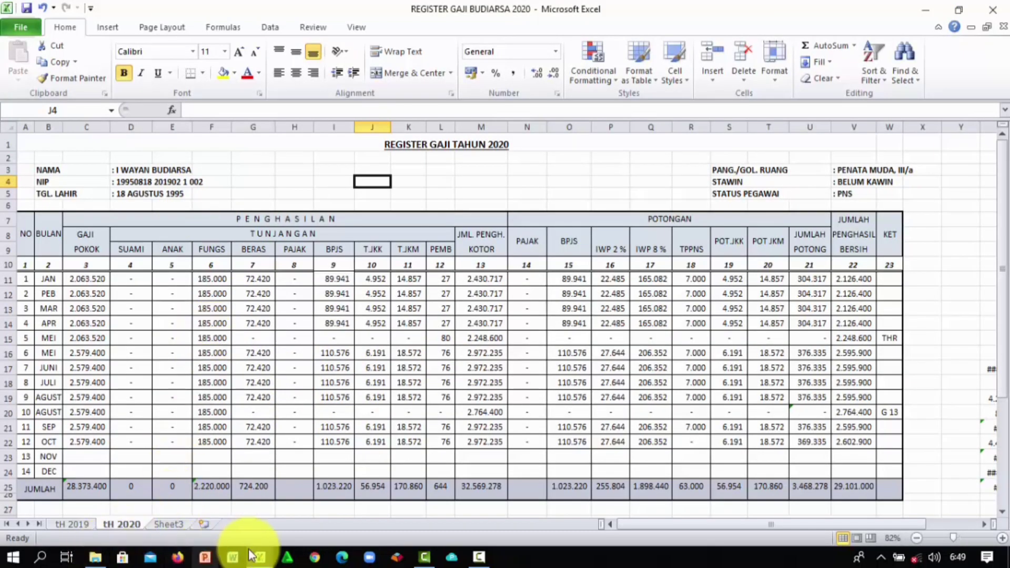
{"action": "left_click", "coordinate": [259, 557]}
{"action": "left_click", "coordinate": [300, 514]}
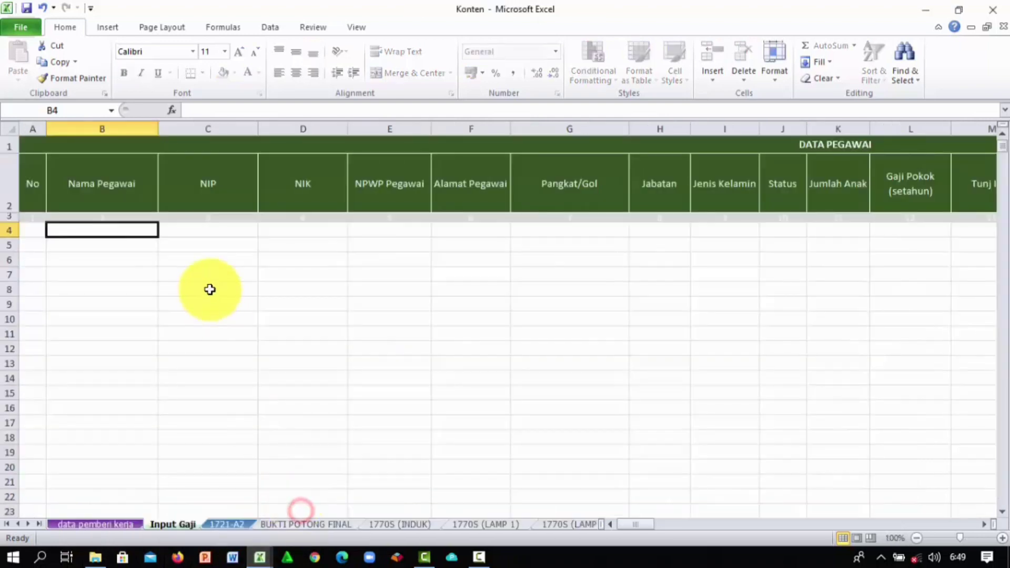
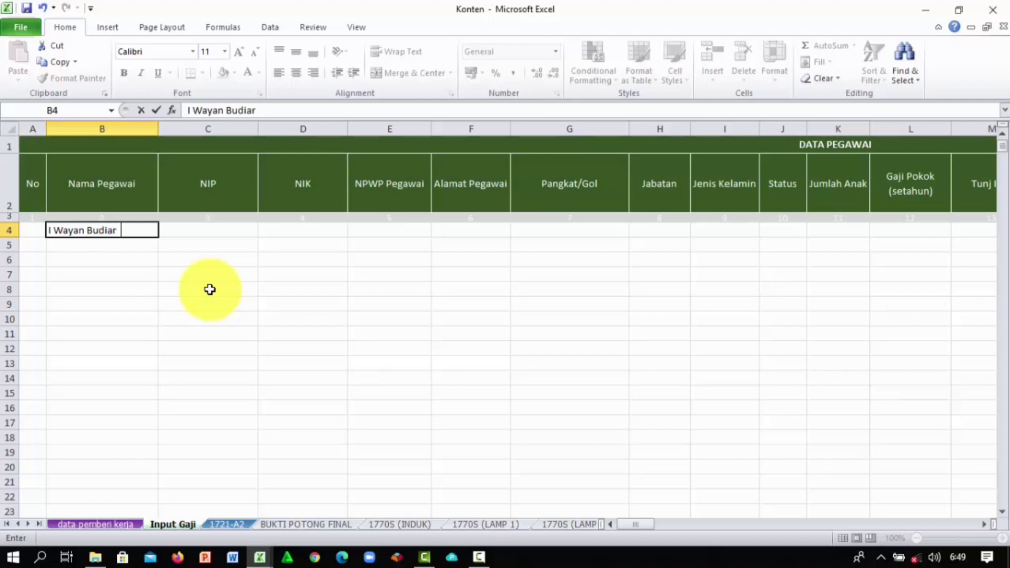
Step: Enter the first employee's NIP and NIK in row 4 of Input Gaji
{"action": "left_click", "coordinate": [230, 229]}
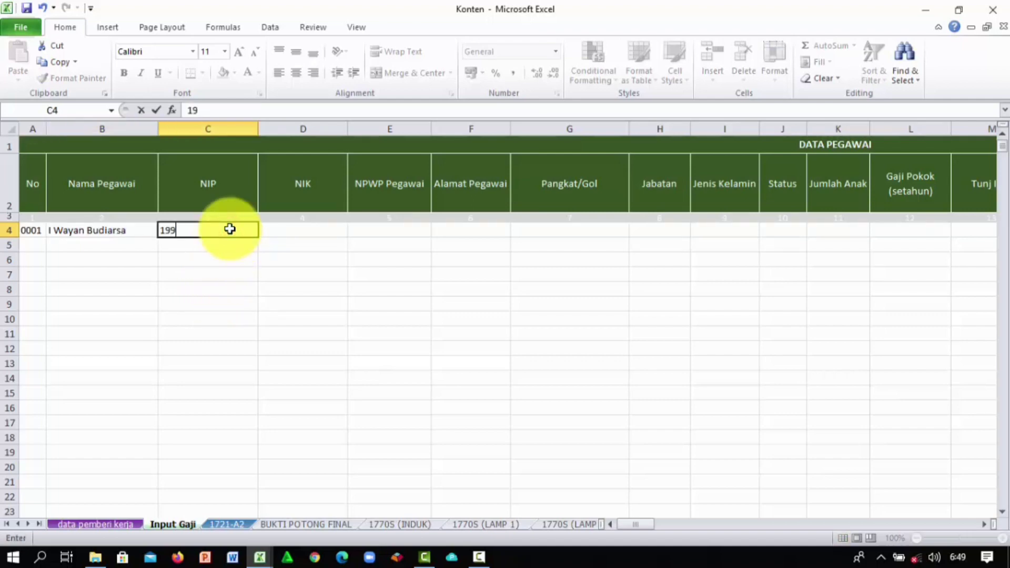
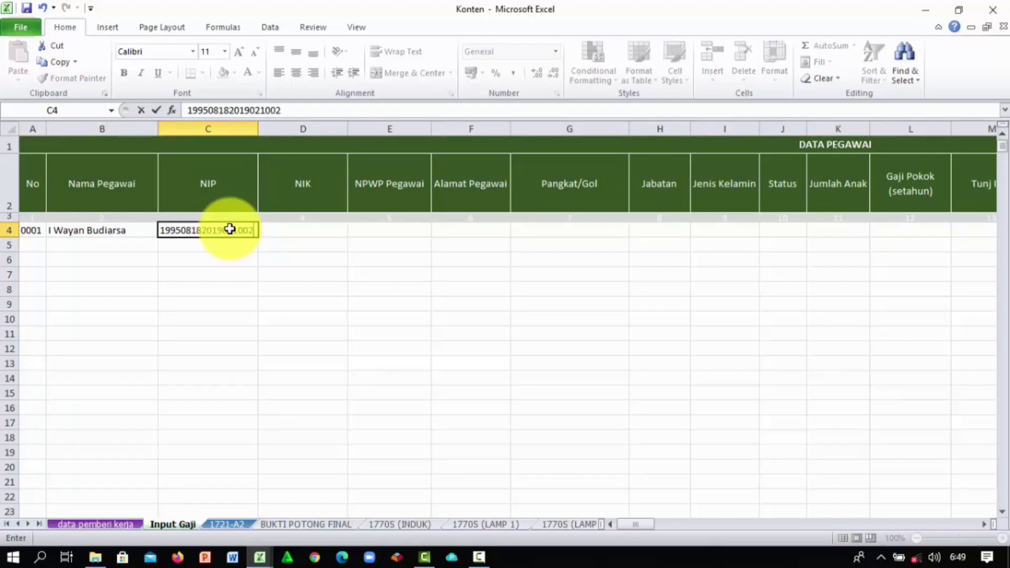
{"action": "left_click", "coordinate": [271, 231]}
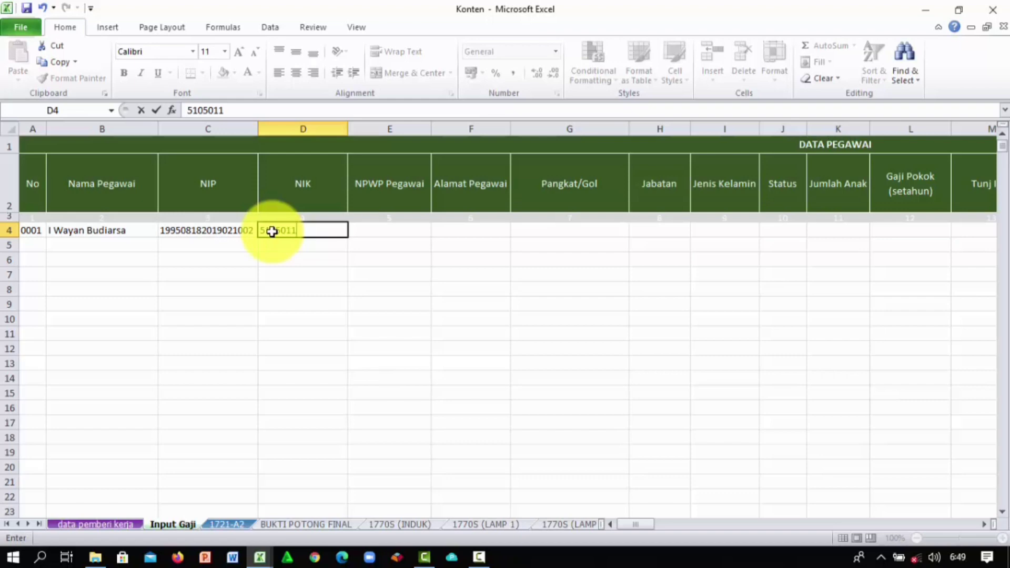
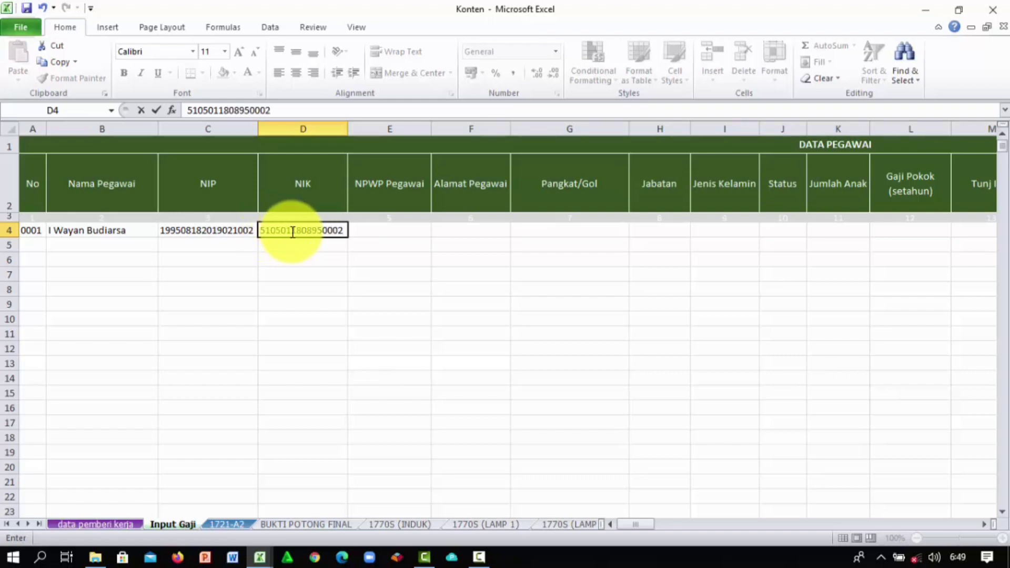
{"action": "left_click", "coordinate": [394, 231]}
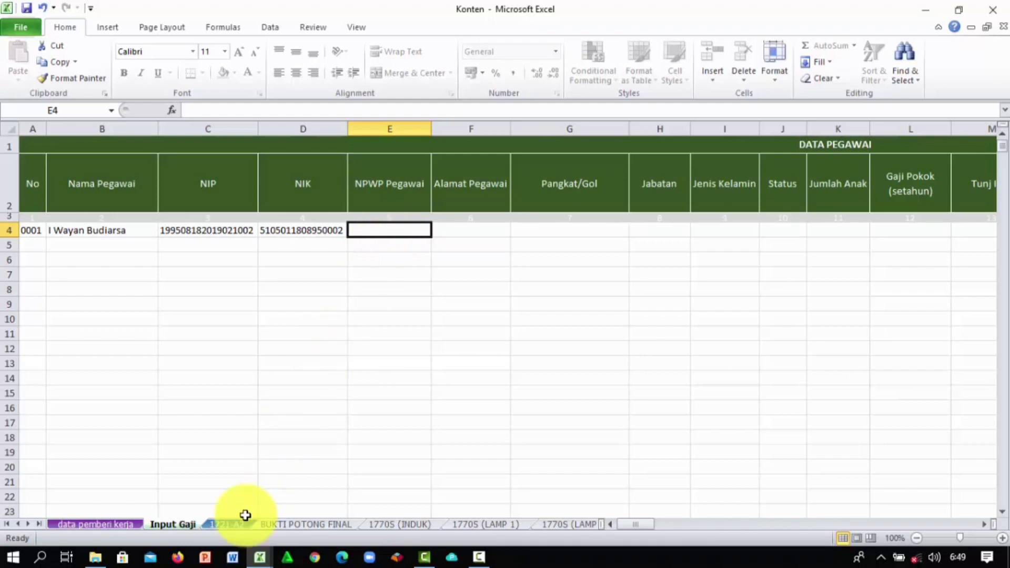
{"action": "left_click", "coordinate": [259, 556]}
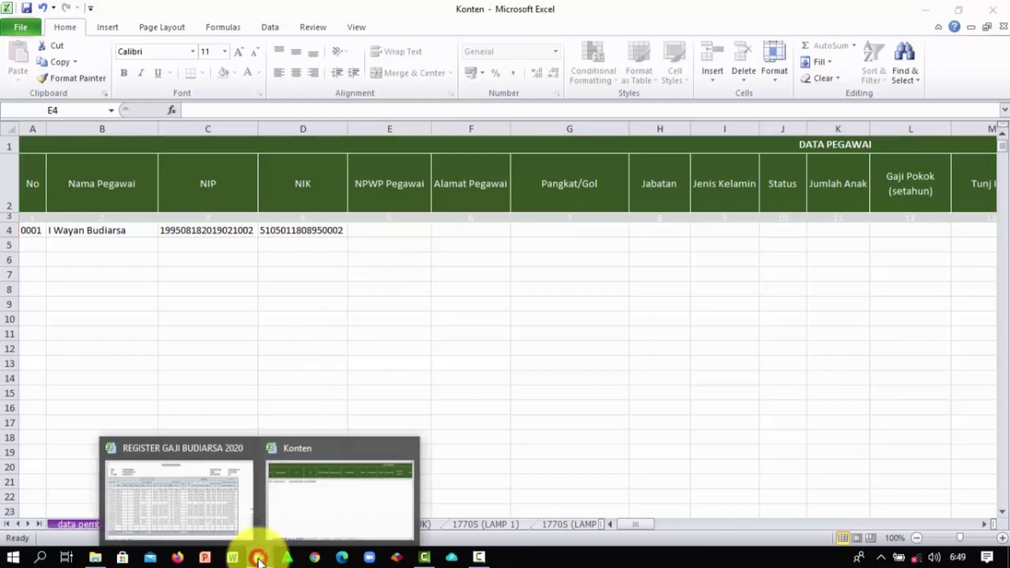
Step: Check the salary register, then enter the employee's NPWP in E4 and address in F4
{"action": "left_click", "coordinate": [226, 527]}
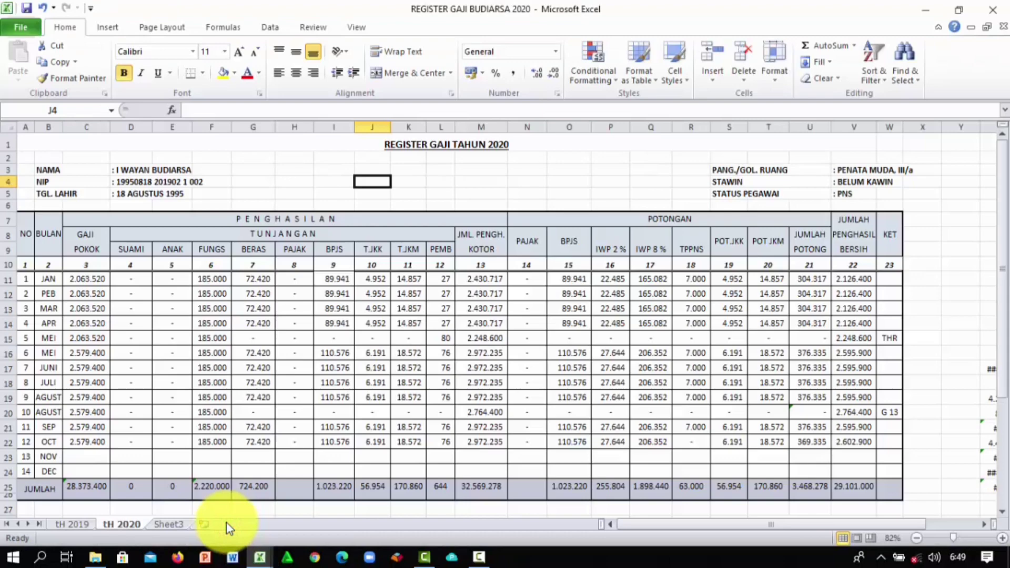
{"action": "left_click", "coordinate": [262, 556]}
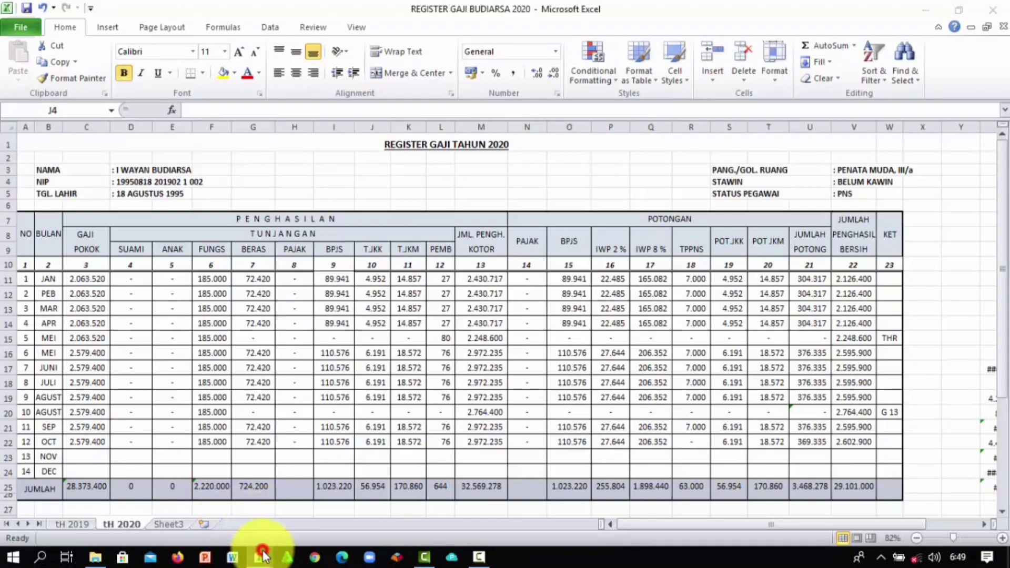
{"action": "left_click", "coordinate": [300, 532]}
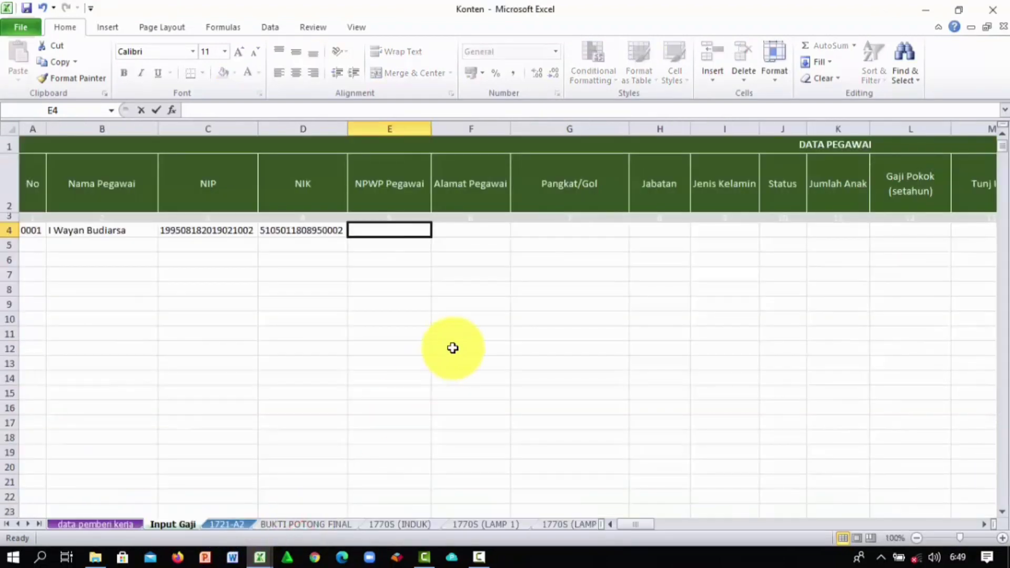
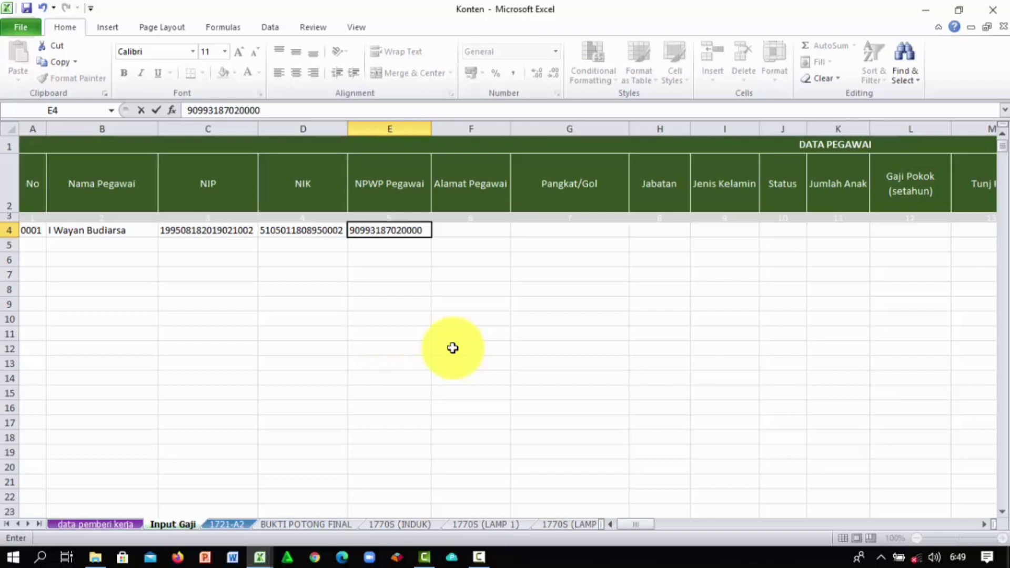
{"action": "left_click", "coordinate": [475, 301]}
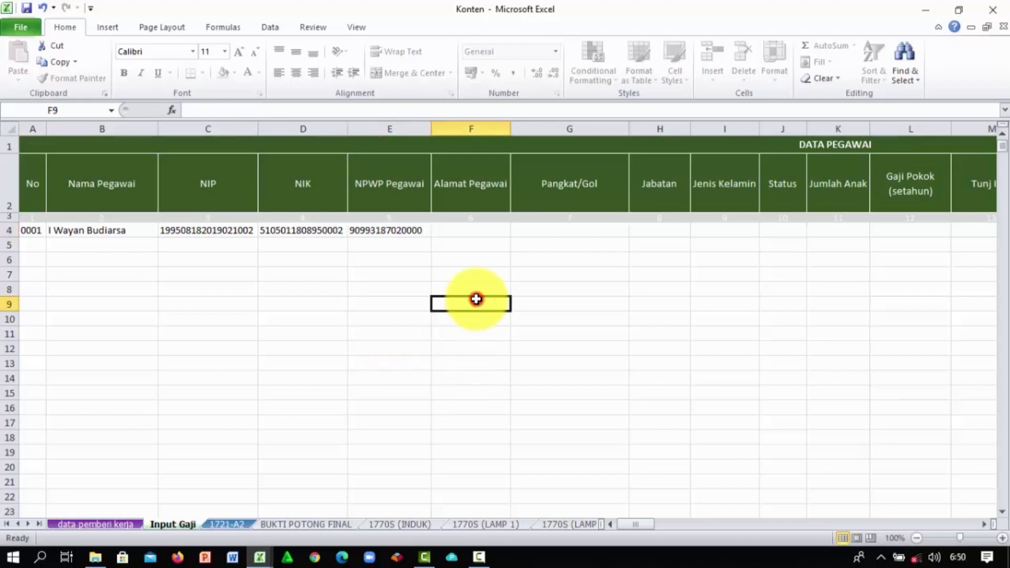
{"action": "left_click", "coordinate": [478, 232]}
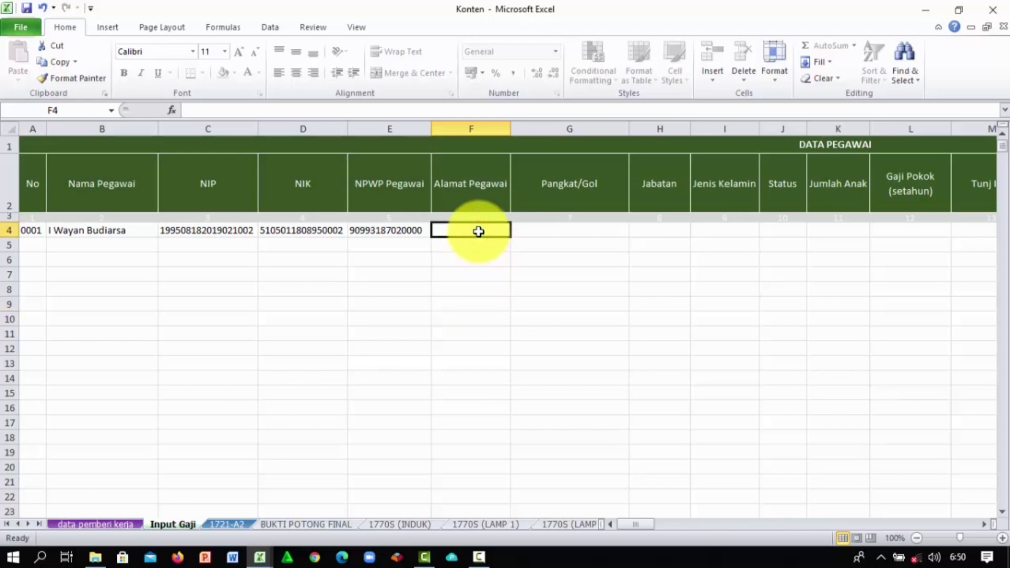
{"action": "type", "text": "Br. Ampel"}
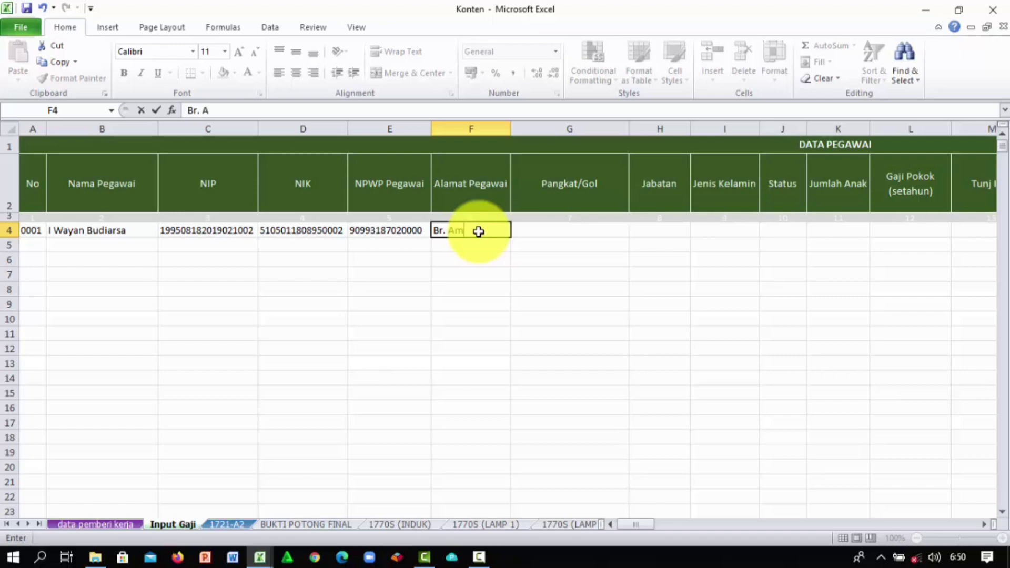
{"action": "left_click", "coordinate": [540, 228]}
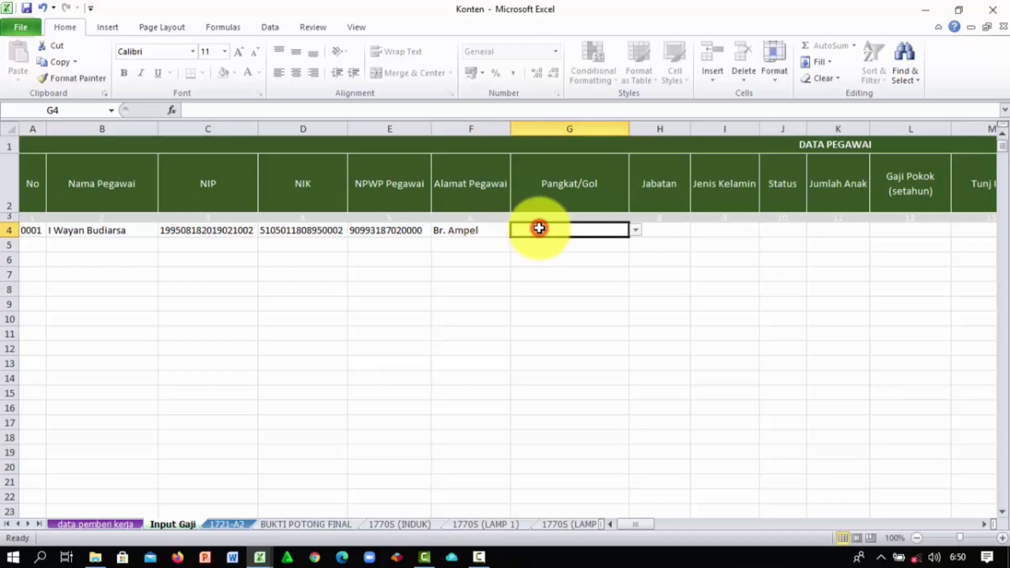
Step: Set the rank in G4 to PENATA MUDA / IIIA and the position in H4 to Guru
{"action": "left_click", "coordinate": [638, 232]}
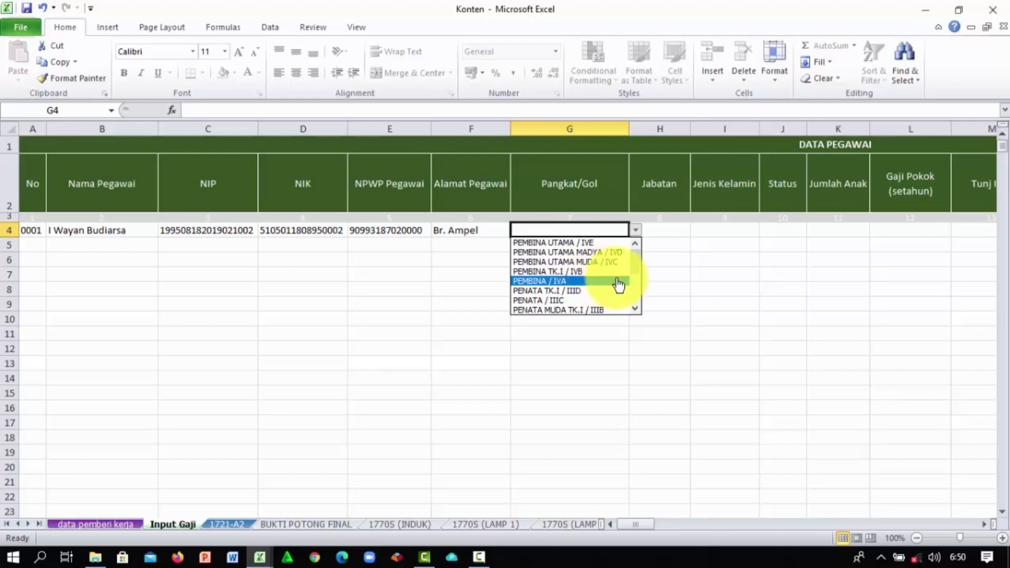
{"action": "left_click_drag", "start_coordinate": [638, 266], "coordinate": [640, 285]}
{"action": "left_click", "coordinate": [591, 272]}
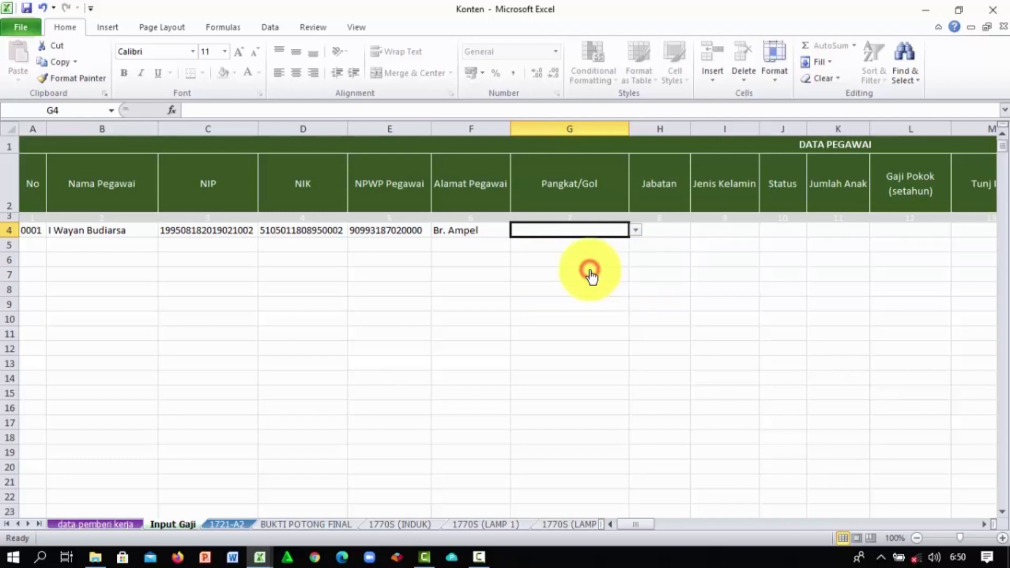
{"action": "left_click", "coordinate": [668, 230]}
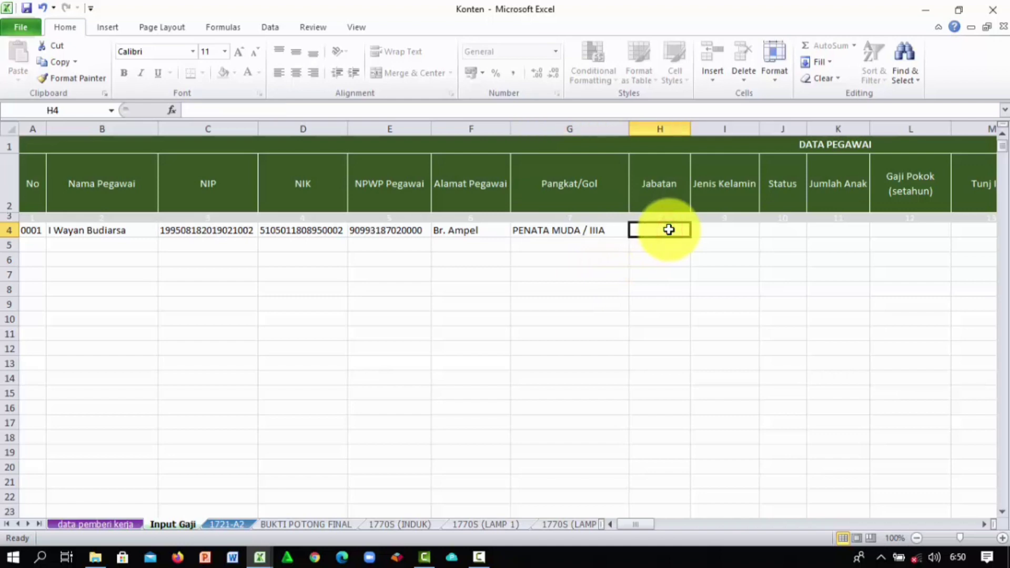
{"action": "type", "text": "G"}
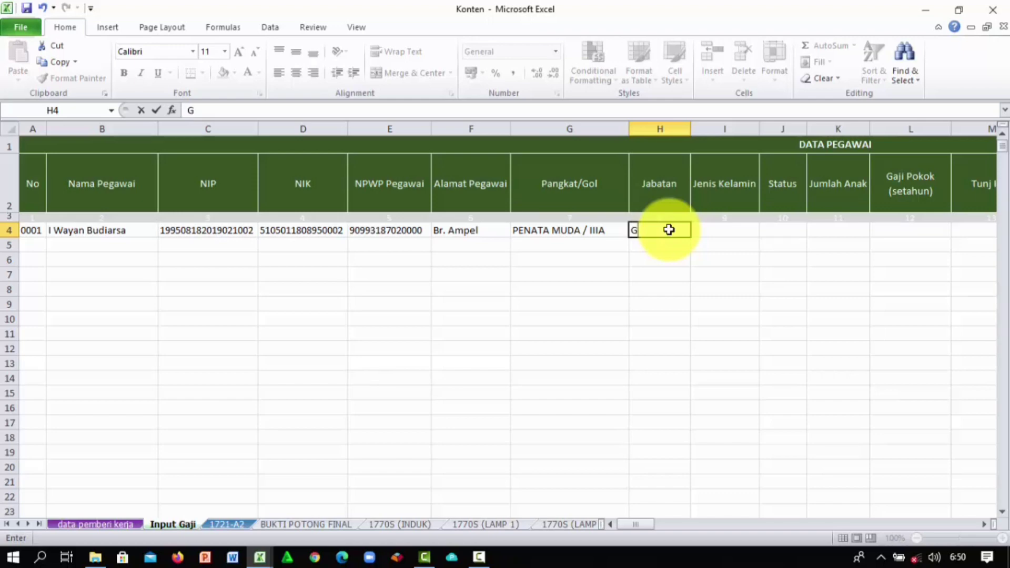
{"action": "type", "text": "uru"}
{"action": "left_click", "coordinate": [708, 229]}
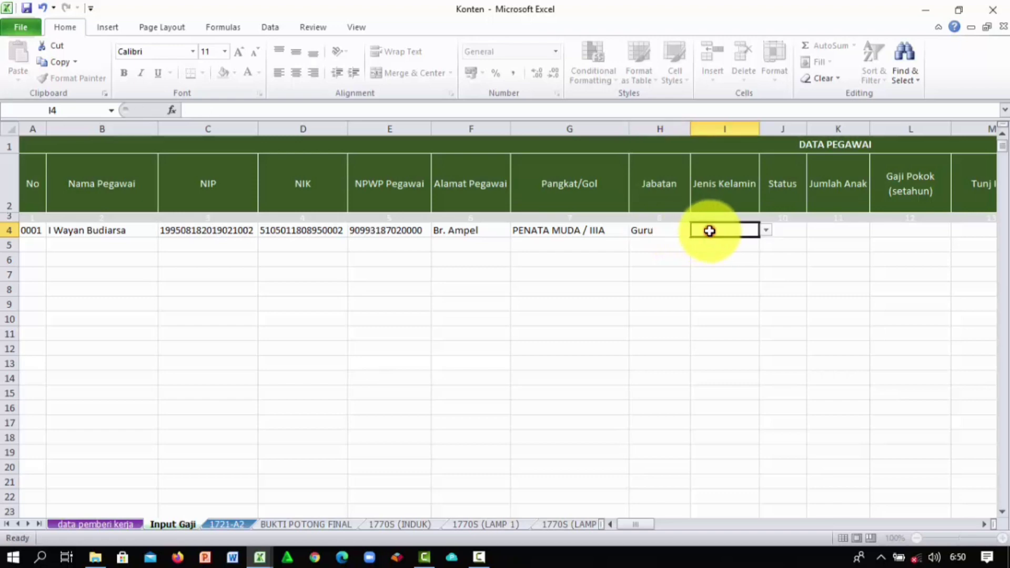
Step: Set gender LAKI-LAKI and status TIDAK KAWIN, leaving Jumlah Anak in K4 empty
{"action": "left_click", "coordinate": [767, 232]}
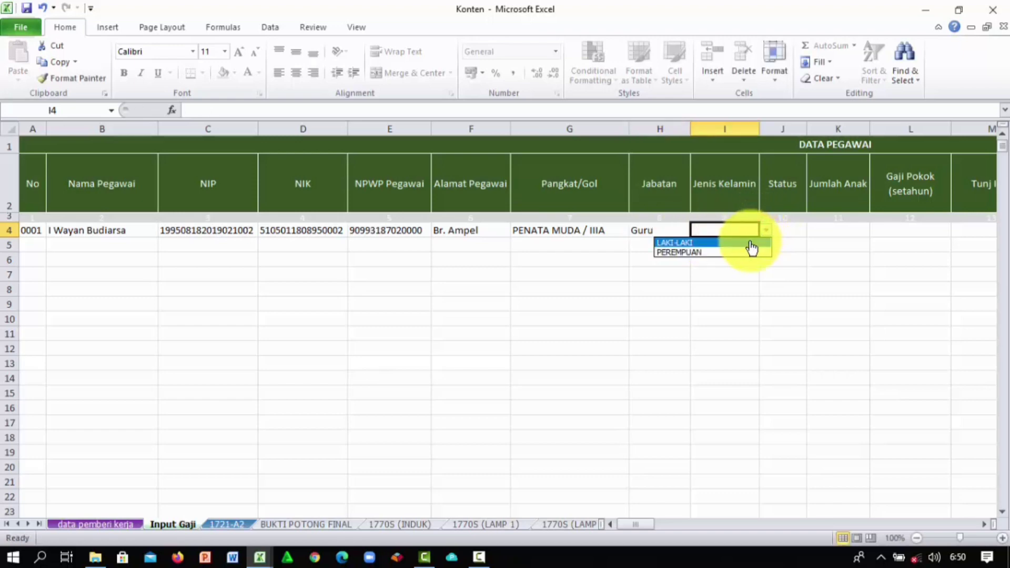
{"action": "left_click", "coordinate": [751, 241]}
{"action": "left_click", "coordinate": [785, 230]}
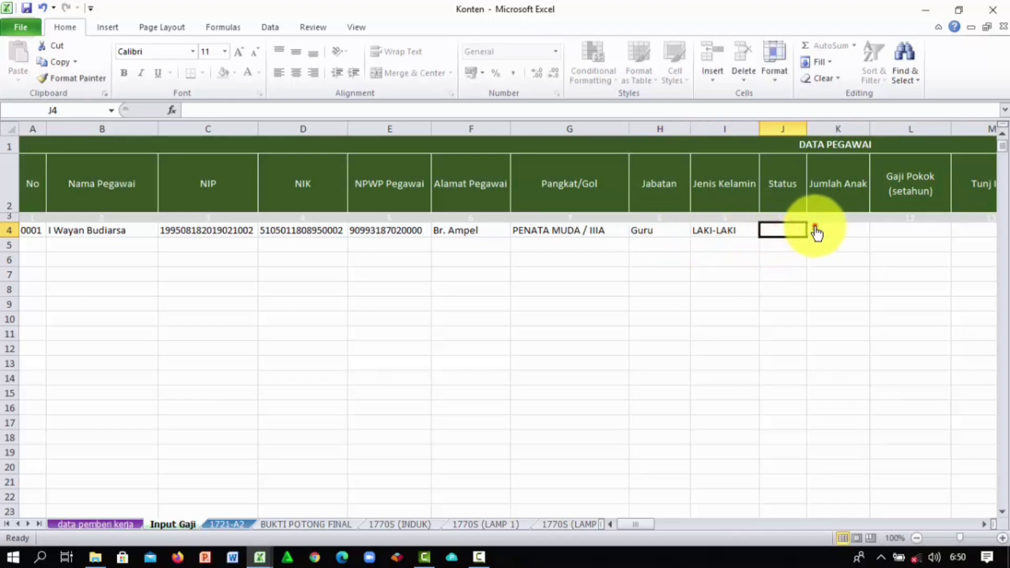
{"action": "left_click", "coordinate": [814, 231]}
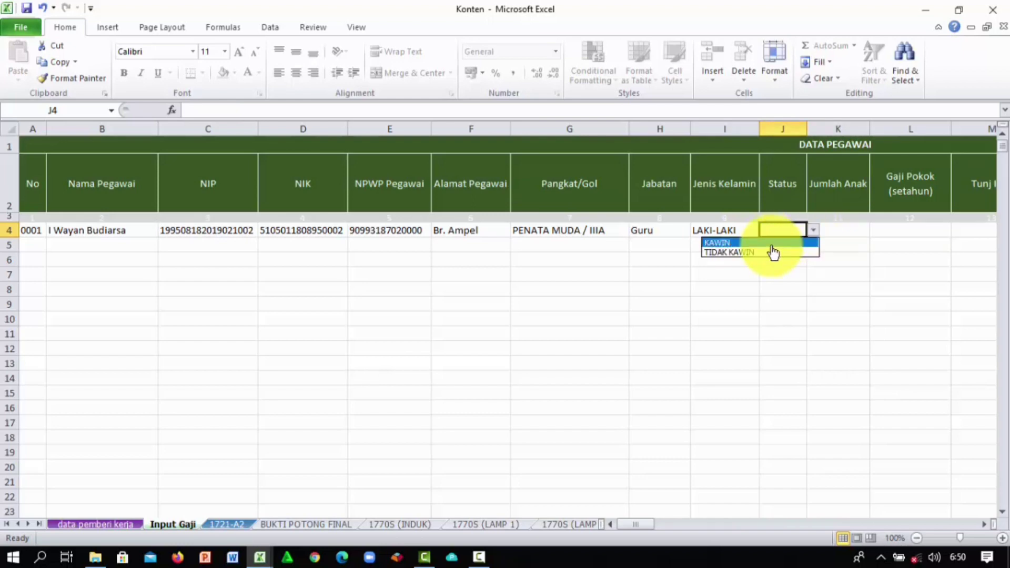
{"action": "left_click", "coordinate": [756, 252]}
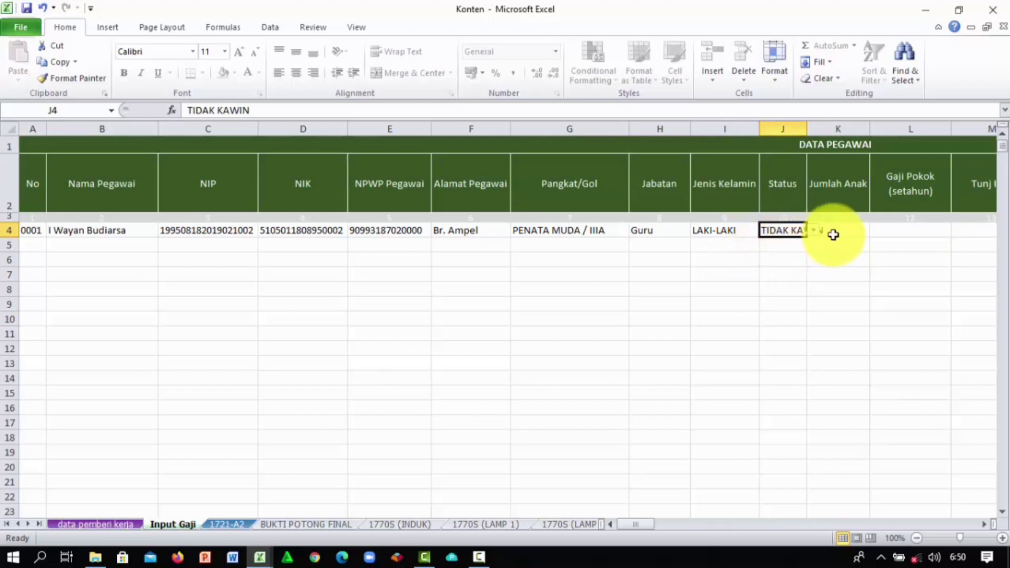
{"action": "left_click", "coordinate": [850, 230]}
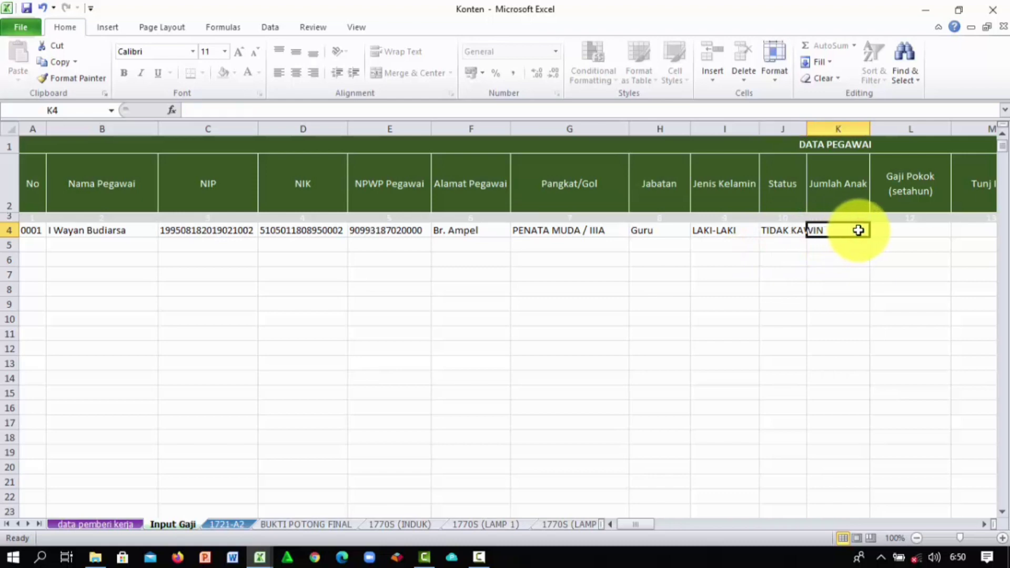
{"action": "type", "text": "0"}
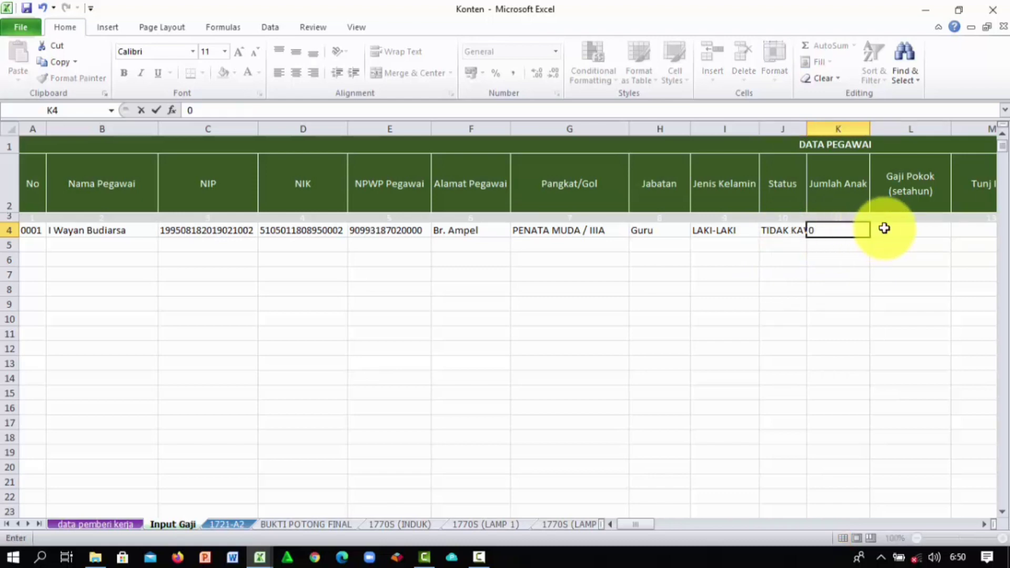
{"action": "left_click", "coordinate": [884, 229]}
{"action": "left_click", "coordinate": [861, 228]}
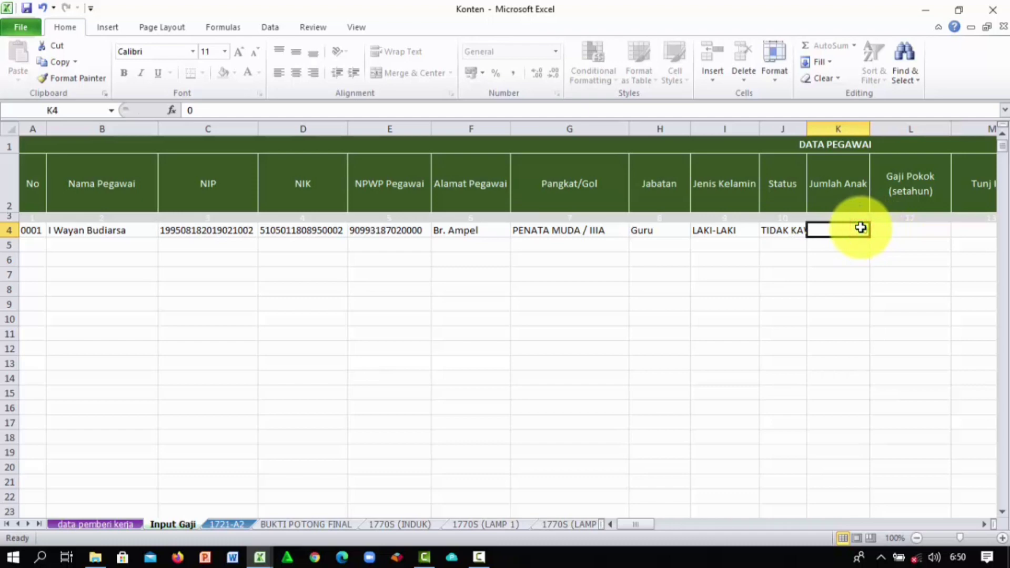
{"action": "key", "text": "Delete"}
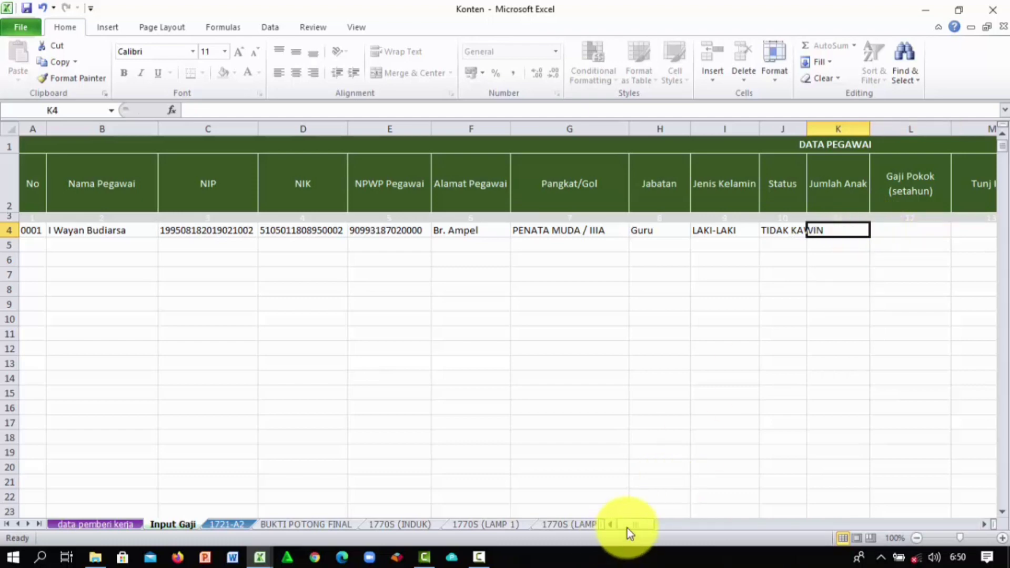
{"action": "left_click_drag", "start_coordinate": [628, 528], "coordinate": [658, 530]}
{"action": "left_click", "coordinate": [245, 229]}
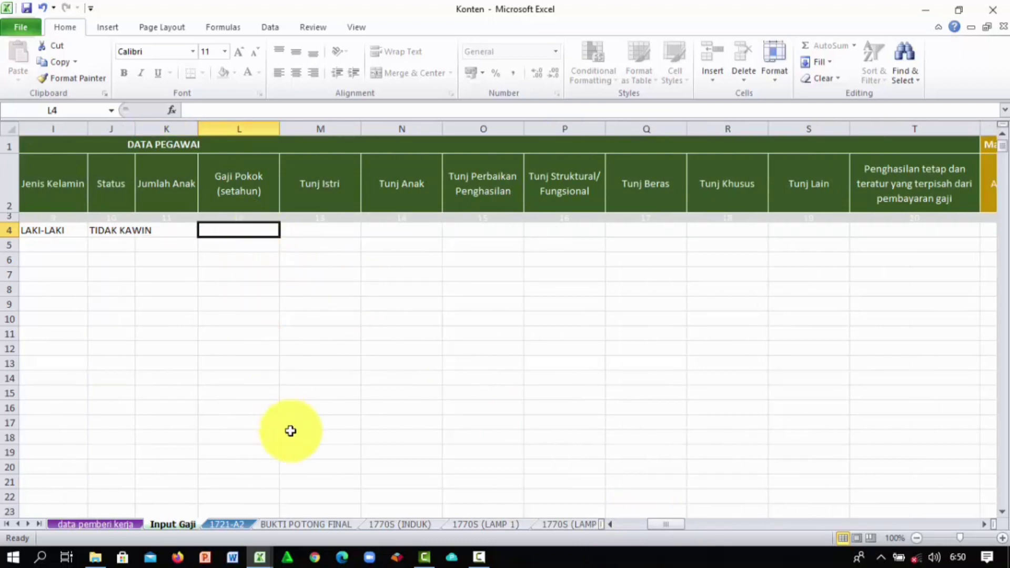
Step: Enter the yearly base salary of 28.373.400 in L4, checked against the salary register
{"action": "left_click", "coordinate": [260, 558]}
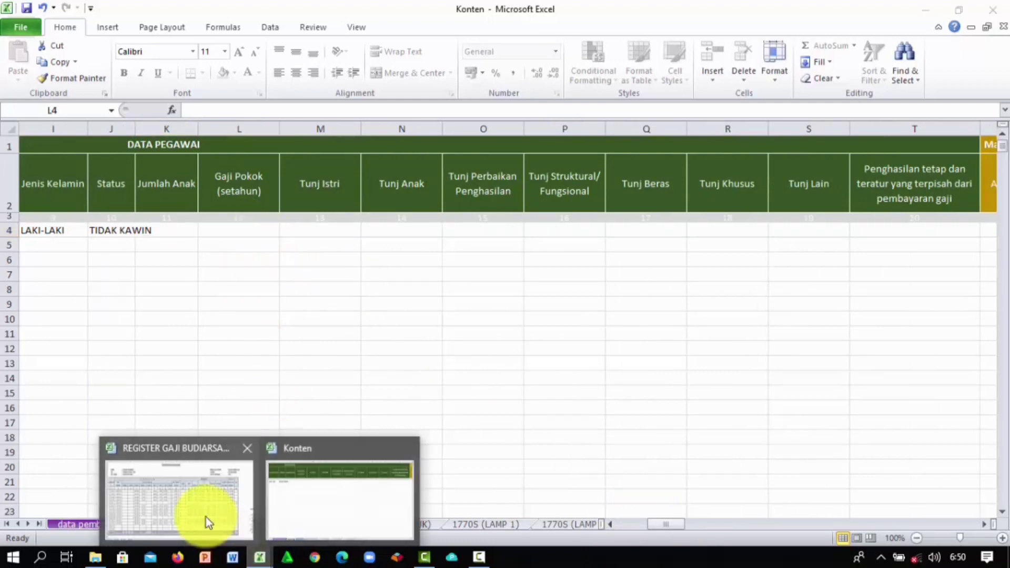
{"action": "left_click", "coordinate": [206, 516]}
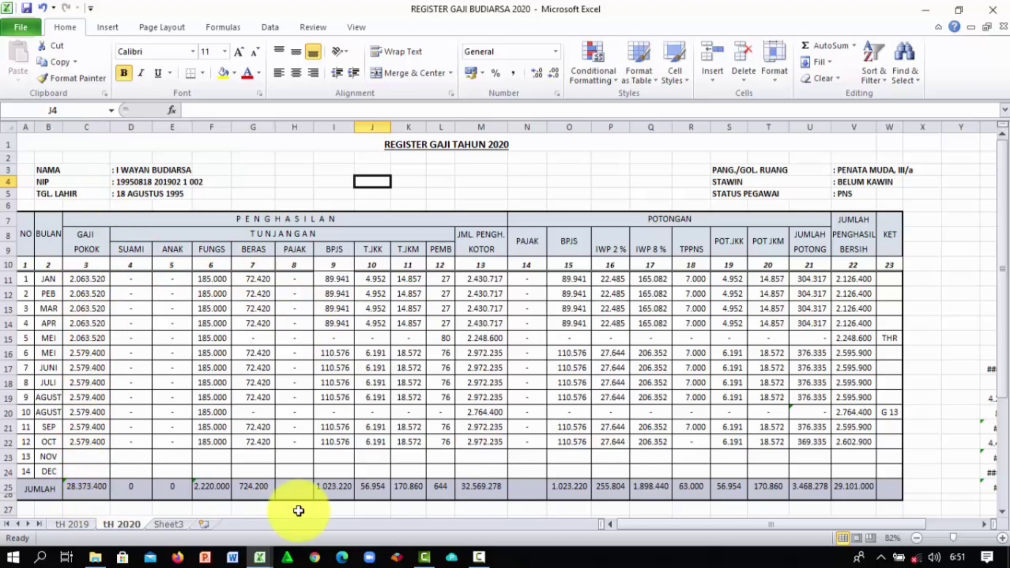
{"action": "mouse_move", "coordinate": [261, 553]}
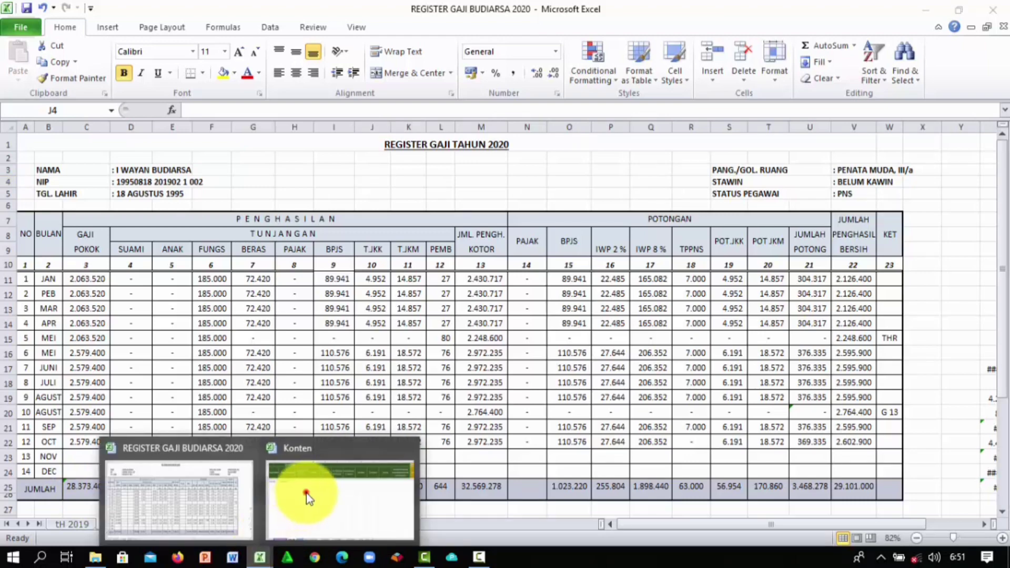
{"action": "left_click", "coordinate": [307, 494]}
{"action": "type", "text": "28373400"}
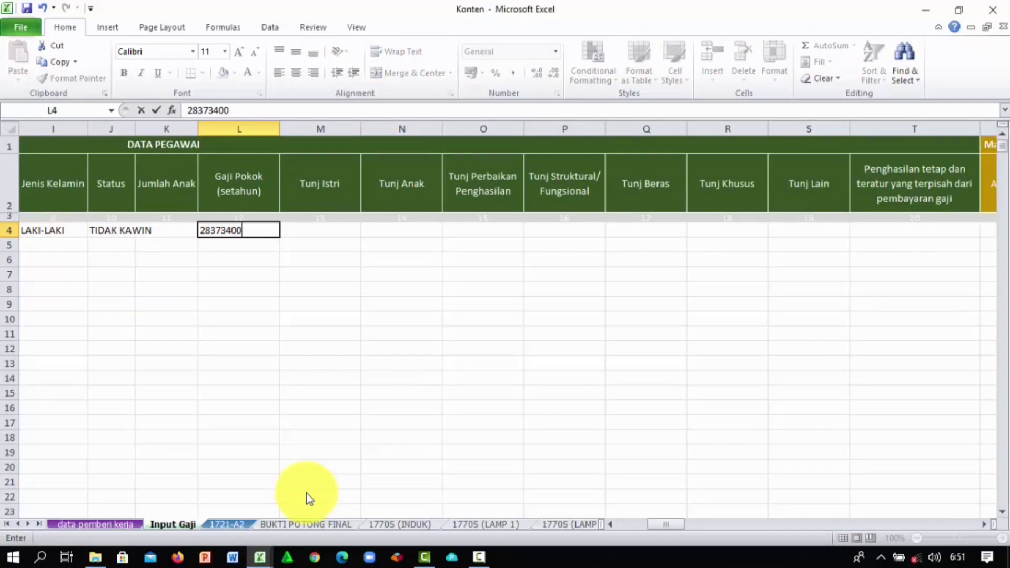
{"action": "left_click", "coordinate": [374, 406]}
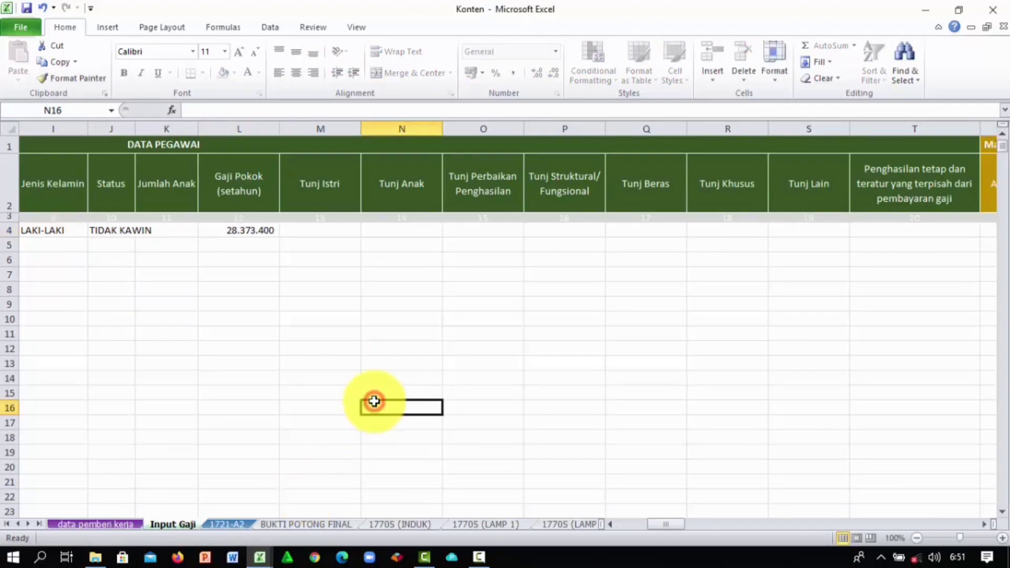
{"action": "left_click", "coordinate": [327, 228]}
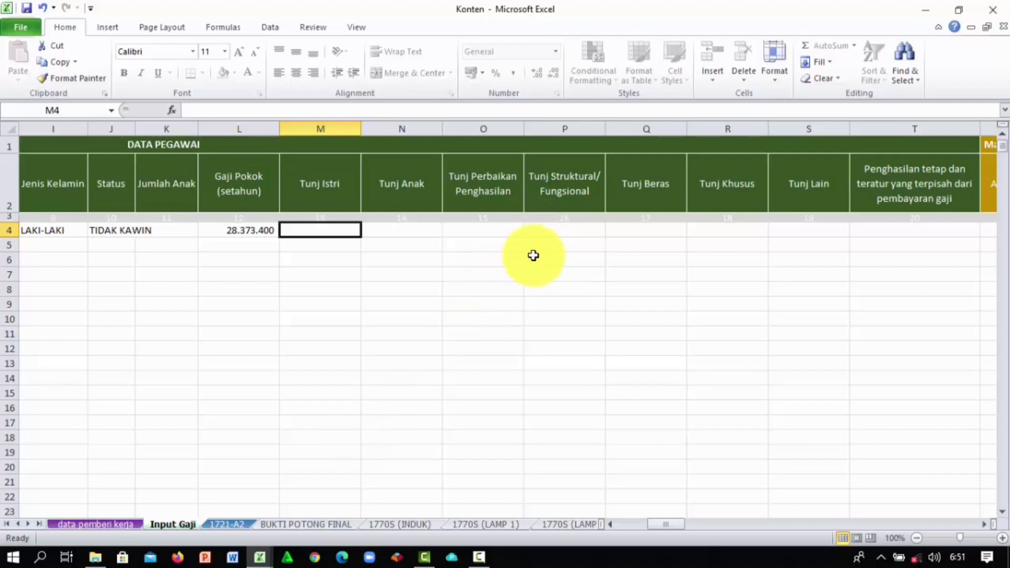
Step: Enter the structural/functional allowance of 2.200.000 in P4, correcting the typed value
{"action": "left_click", "coordinate": [555, 230]}
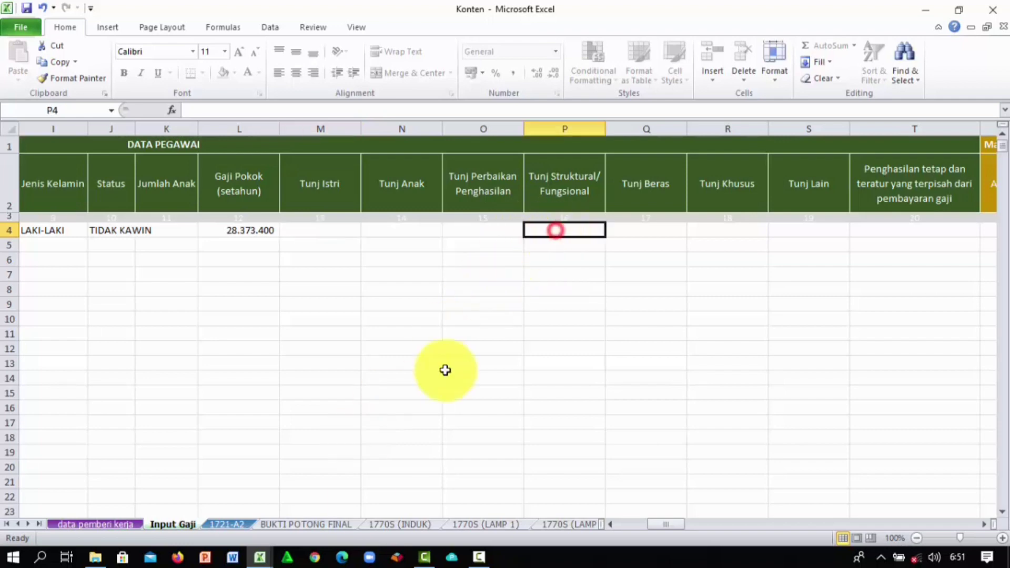
{"action": "left_click", "coordinate": [262, 556]}
{"action": "left_click", "coordinate": [213, 513]}
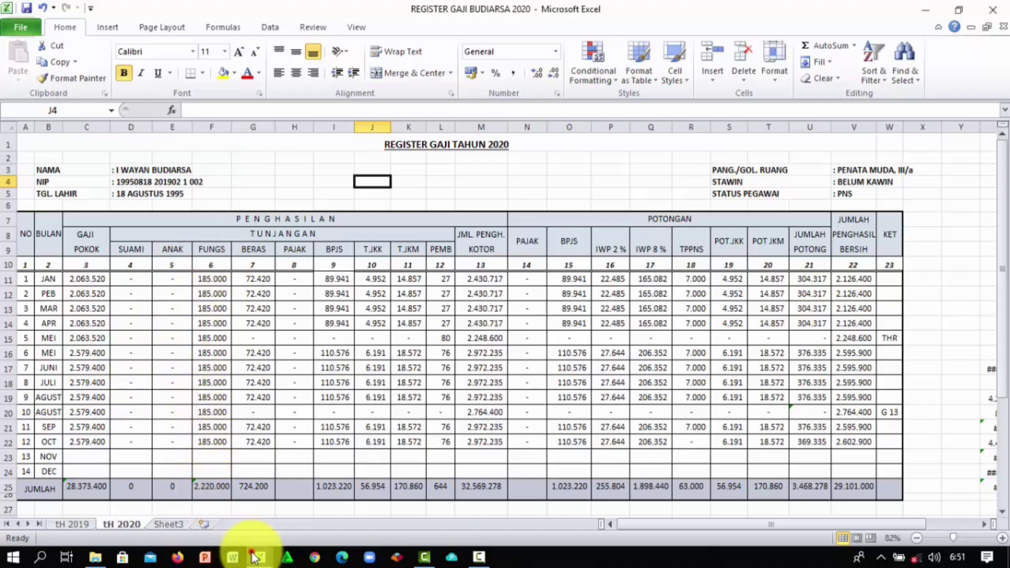
{"action": "mouse_move", "coordinate": [260, 557]}
{"action": "left_click", "coordinate": [341, 488]}
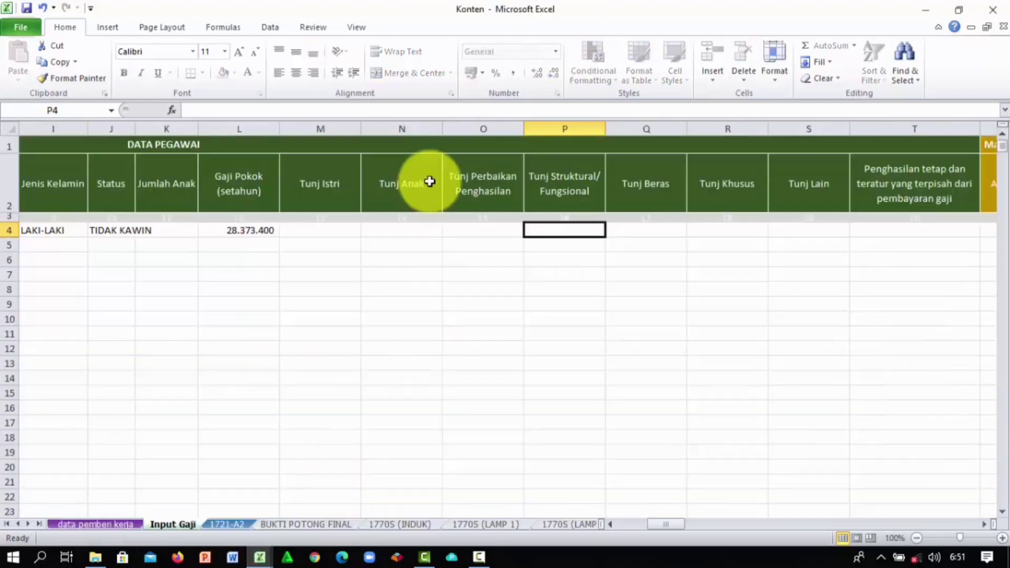
{"action": "type", "text": "220000"}
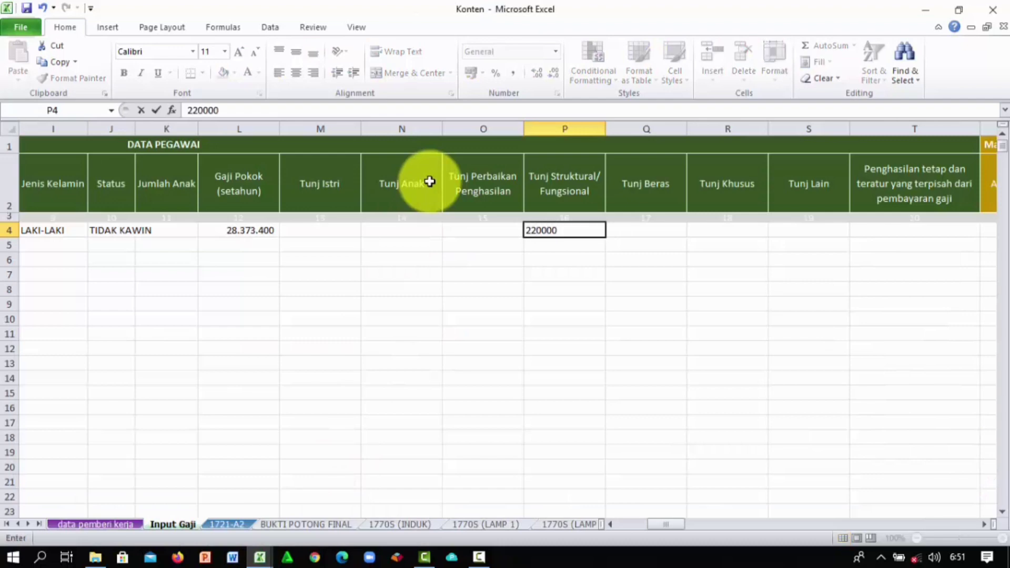
{"action": "left_click", "coordinate": [528, 208]}
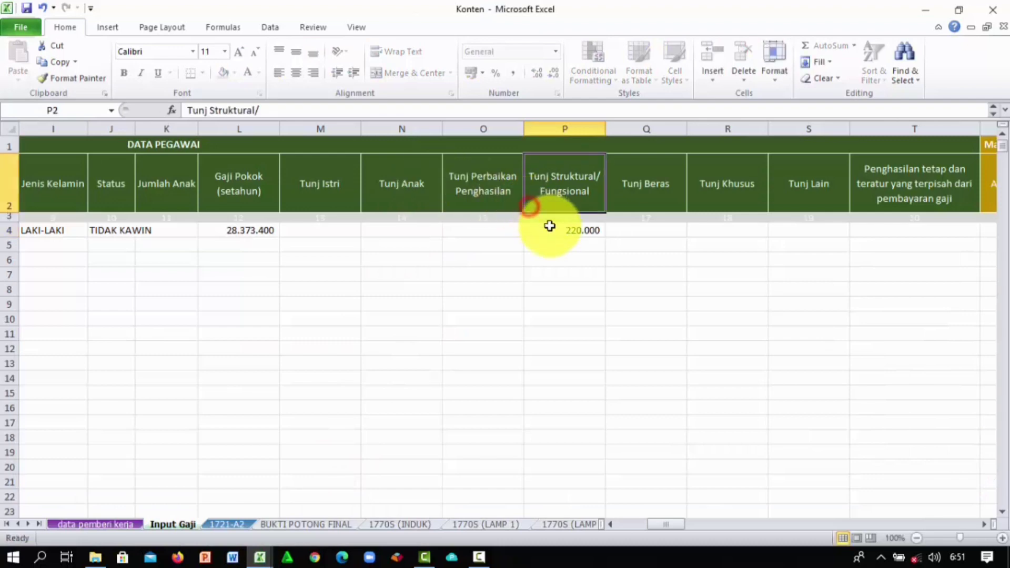
{"action": "left_click", "coordinate": [578, 231]}
{"action": "left_click", "coordinate": [240, 113]}
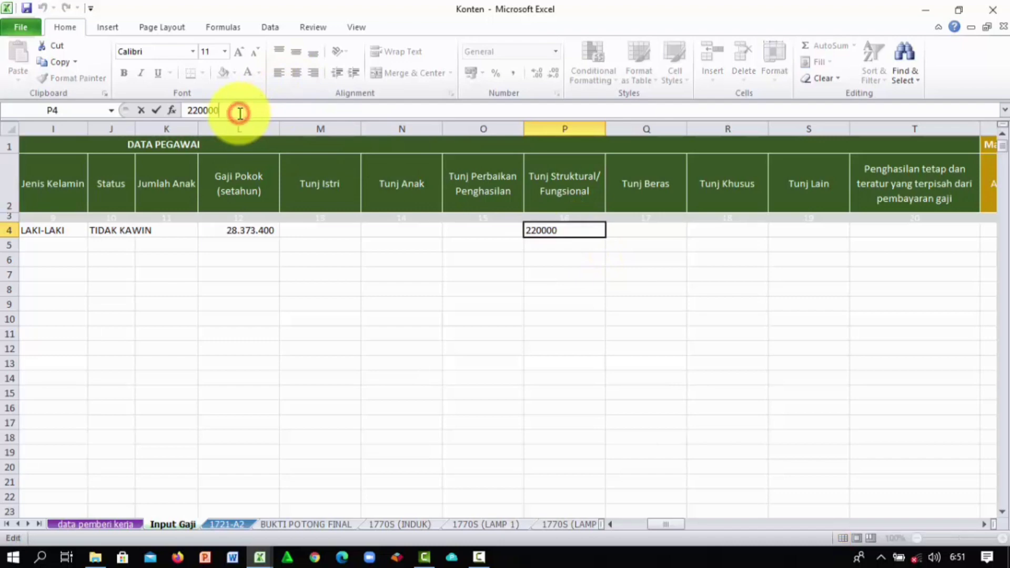
{"action": "type", "text": "0"}
{"action": "key", "text": "Return"}
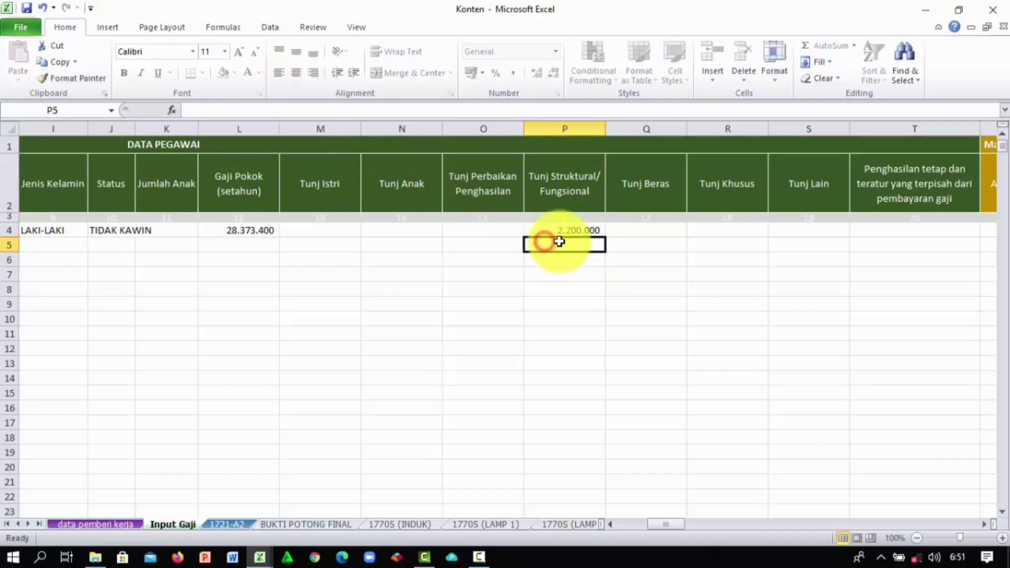
Step: Enter the rice allowance of 724.200 in Q4 after checking the REGISTER GAJI workbook
{"action": "left_click", "coordinate": [649, 231]}
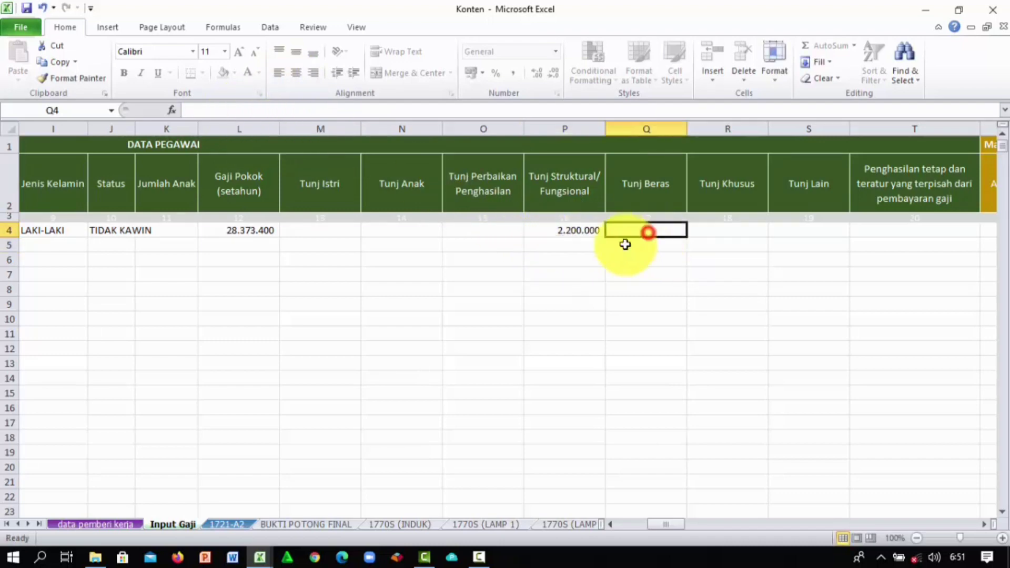
{"action": "left_click", "coordinate": [261, 558]}
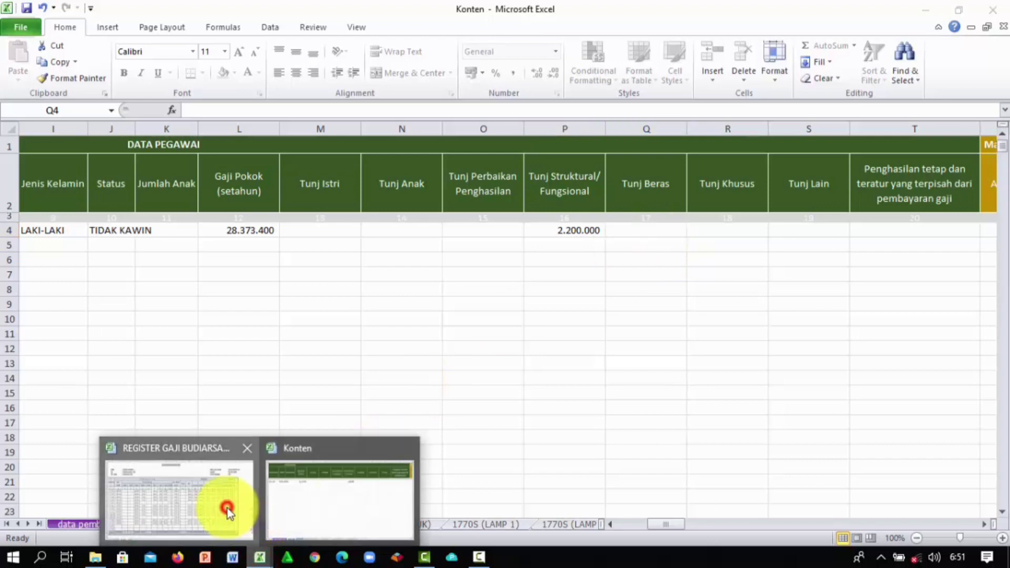
{"action": "left_click", "coordinate": [227, 508]}
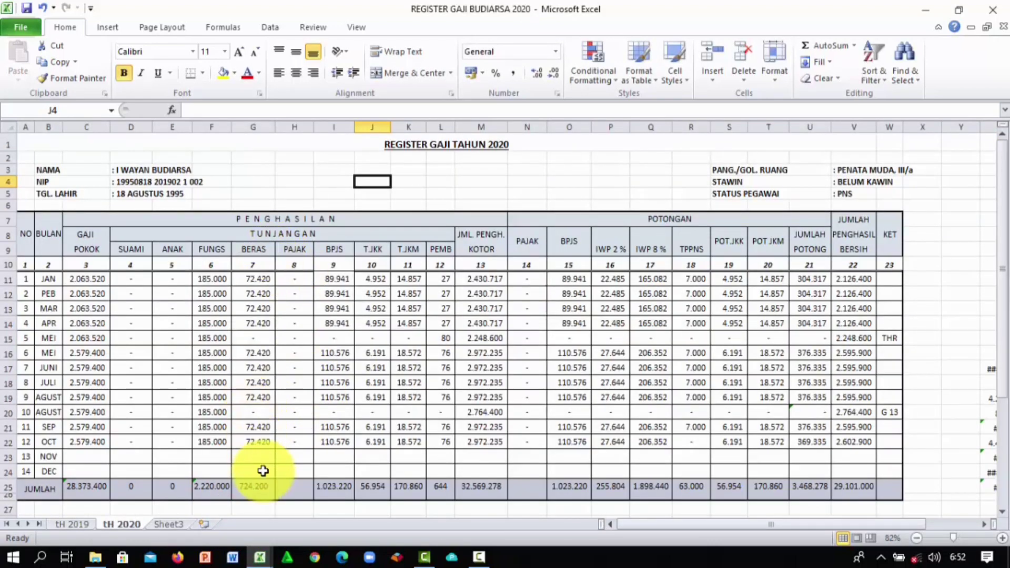
{"action": "left_click", "coordinate": [260, 556]}
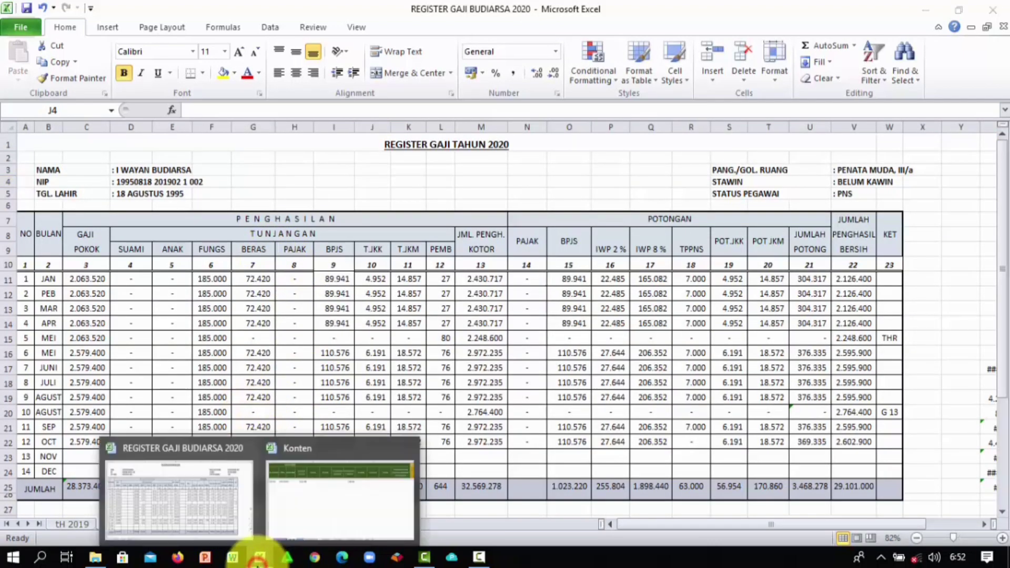
{"action": "left_click", "coordinate": [306, 507]}
{"action": "type", "text": "724200"}
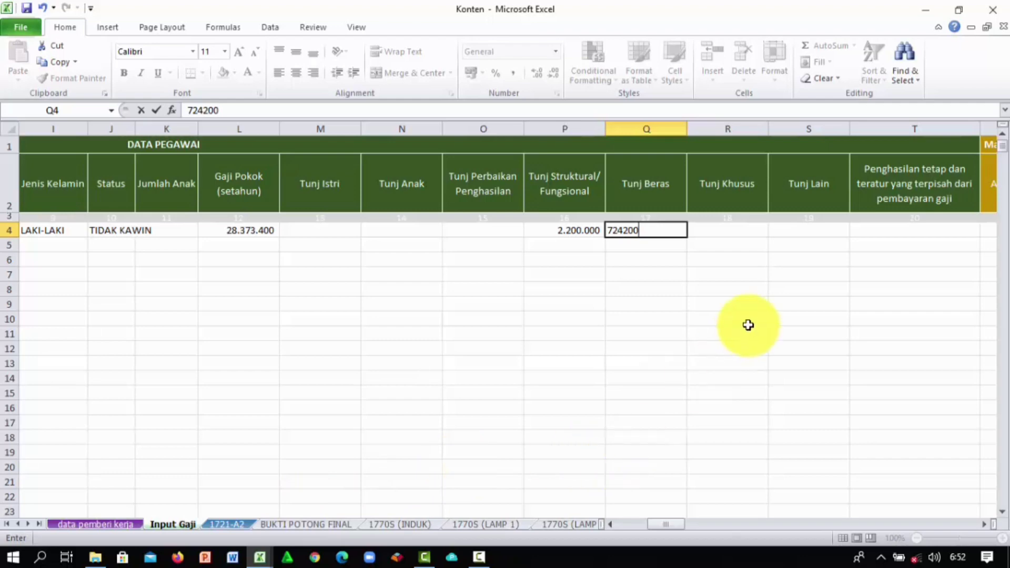
{"action": "left_click", "coordinate": [743, 292]}
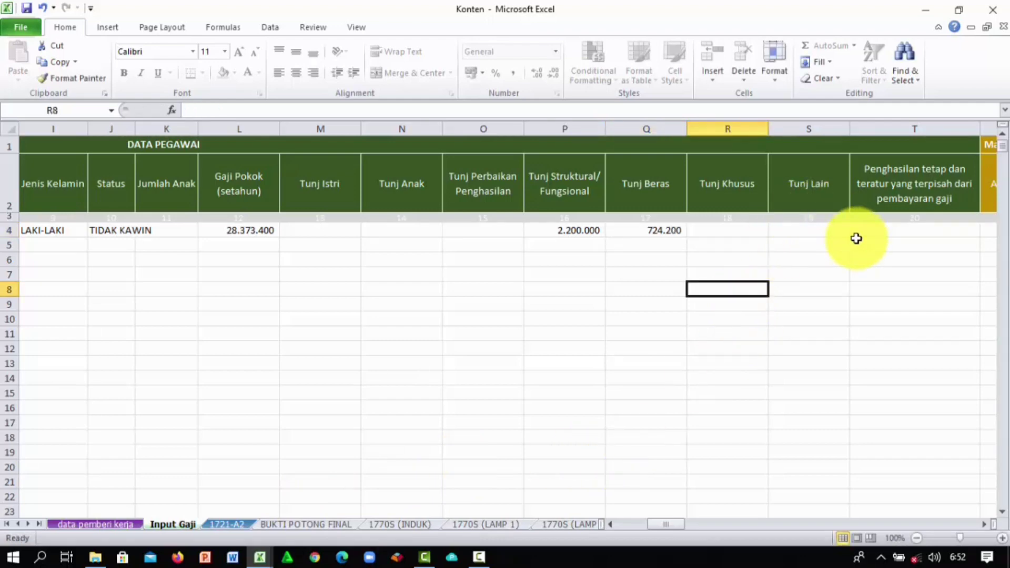
{"action": "left_click_drag", "start_coordinate": [671, 523], "coordinate": [729, 526]}
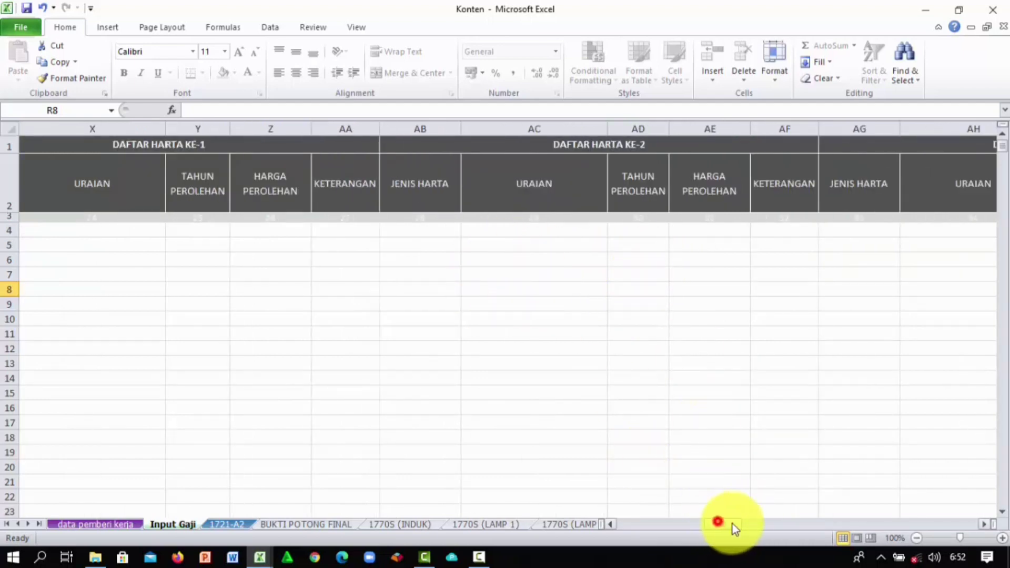
{"action": "left_click_drag", "start_coordinate": [732, 524], "coordinate": [477, 325]}
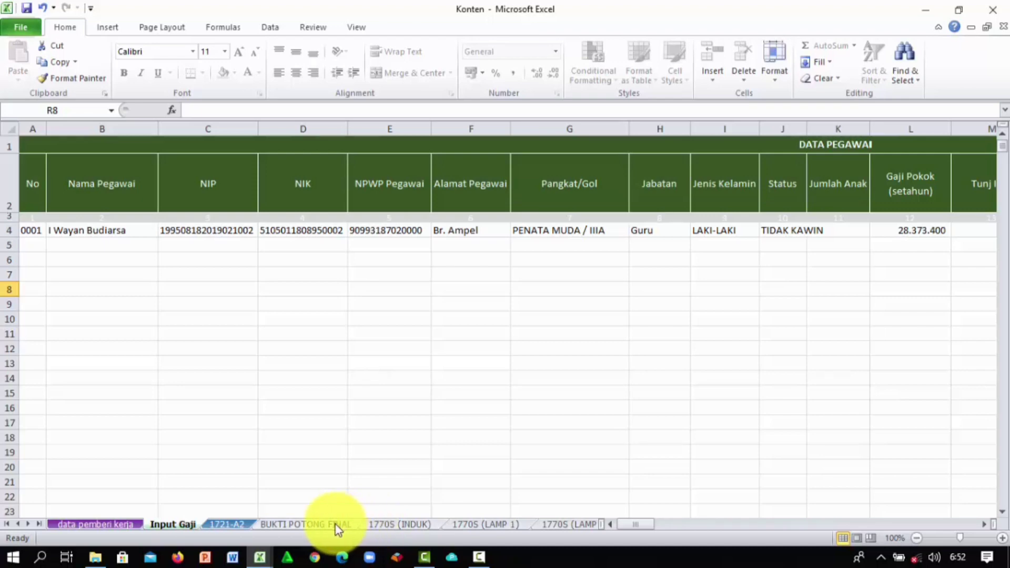
Step: Compare the 1721-A2 form with the Input Gaji sheet, scrolling the form to the top
{"action": "left_click", "coordinate": [231, 525]}
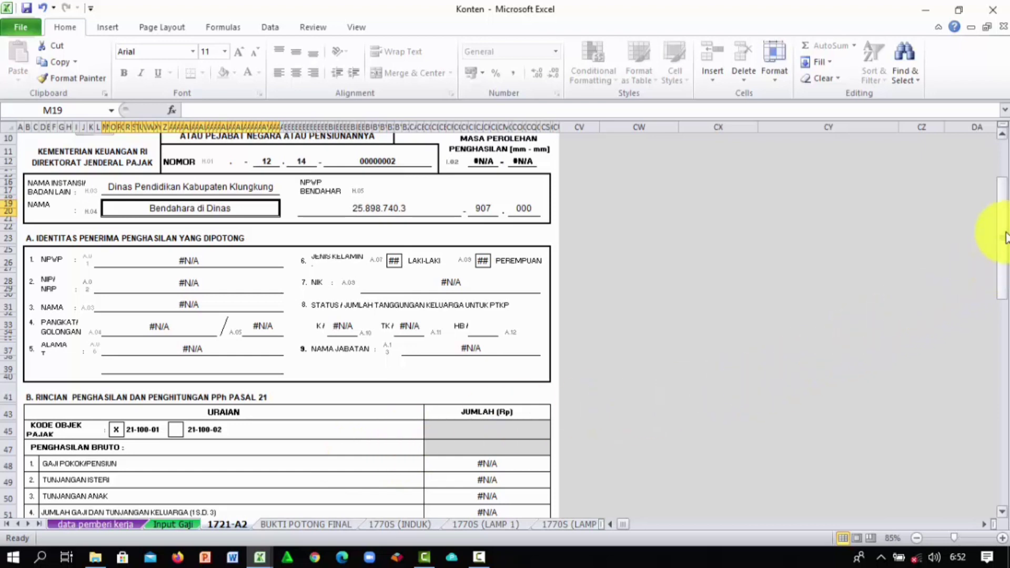
{"action": "left_click_drag", "start_coordinate": [1005, 227], "coordinate": [962, 232]}
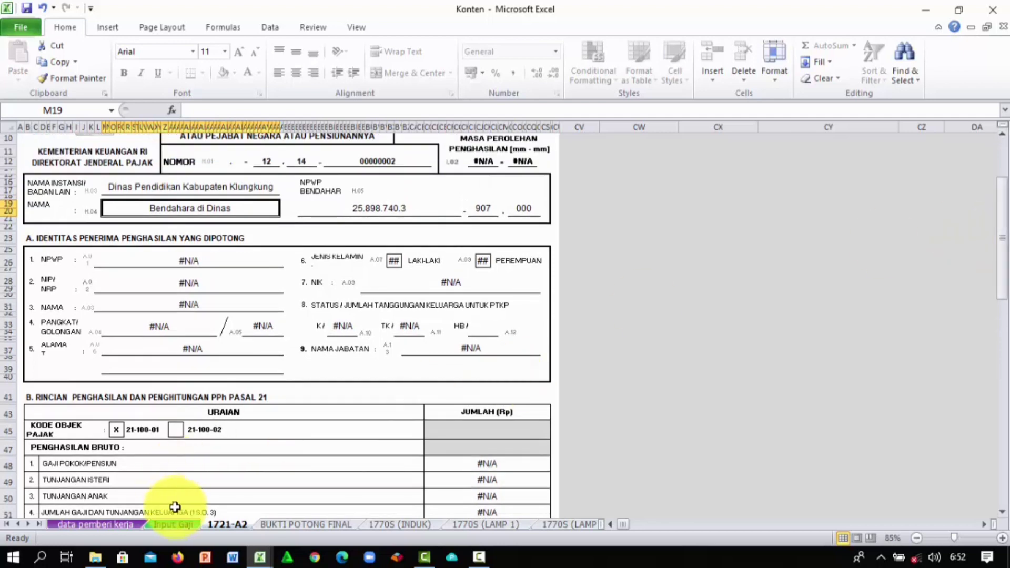
{"action": "left_click", "coordinate": [174, 524]}
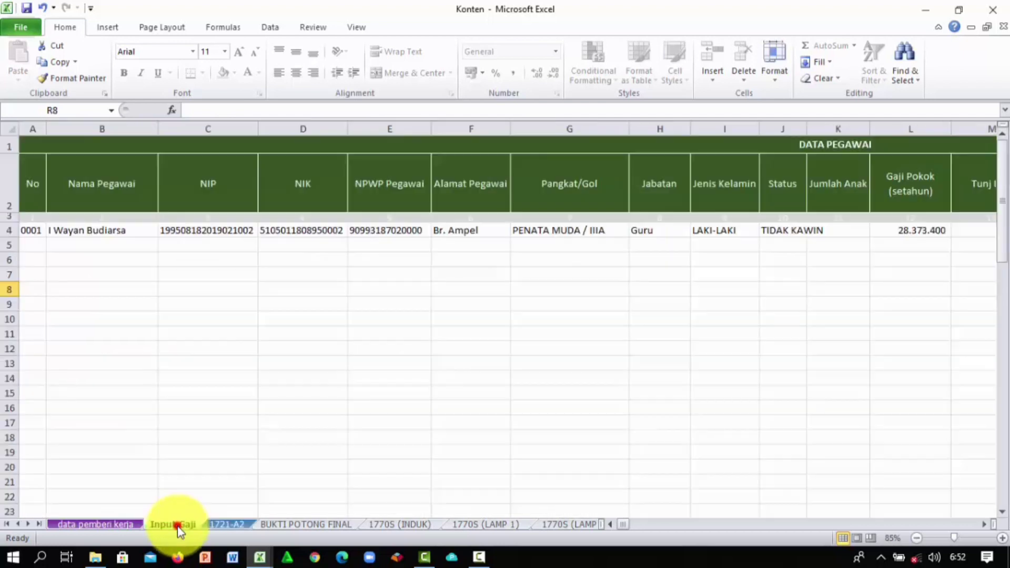
{"action": "left_click", "coordinate": [344, 272]}
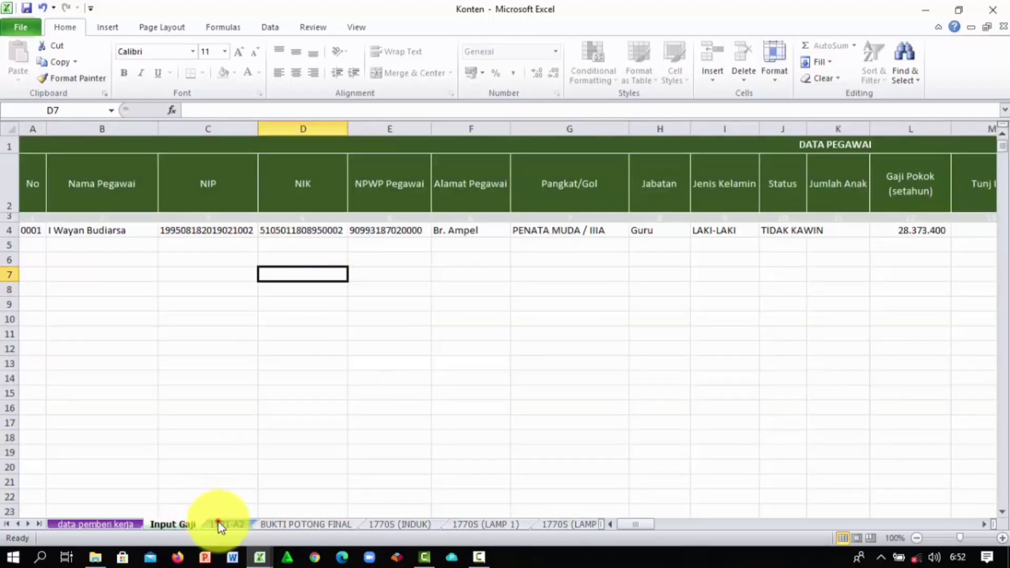
{"action": "left_click", "coordinate": [225, 524]}
{"action": "left_click_drag", "start_coordinate": [1005, 221], "coordinate": [1003, 214]}
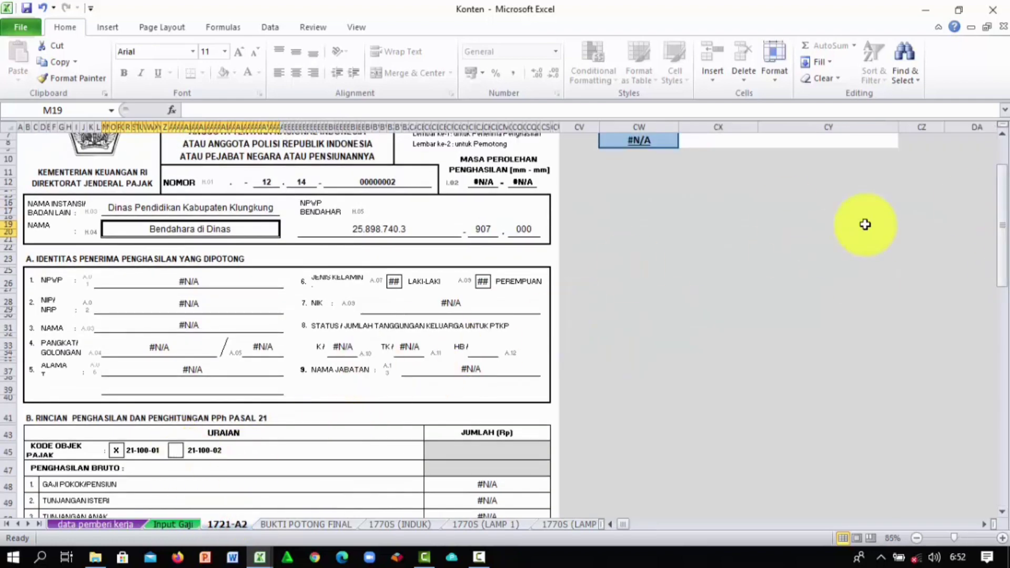
{"action": "scroll", "coordinate": [1002, 203], "scroll_direction": "up", "scroll_amount": 2}
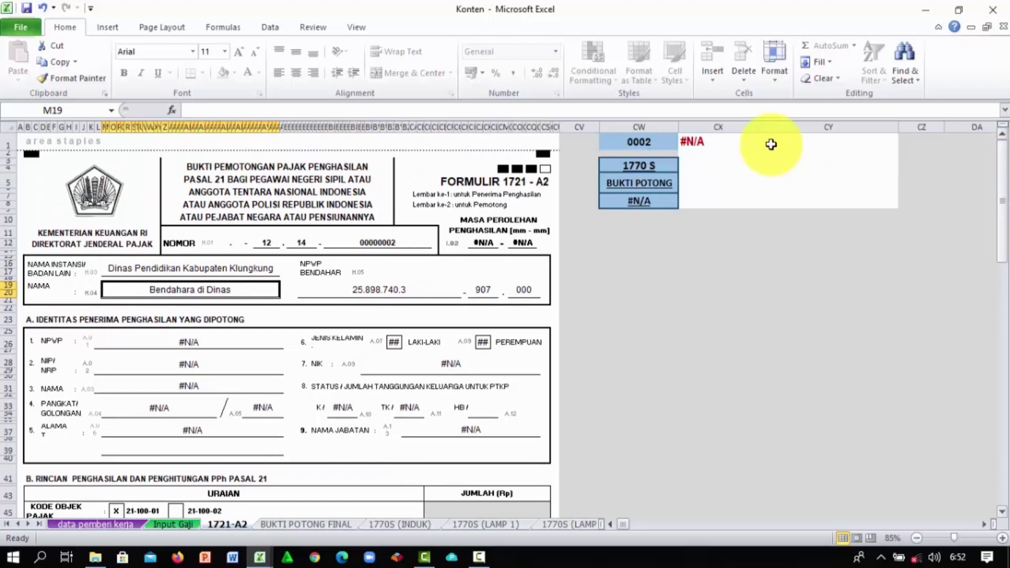
Step: Set the 1721-A2 employee number in CW1 to 0001, then return to Input Gaji
{"action": "left_click", "coordinate": [662, 145]}
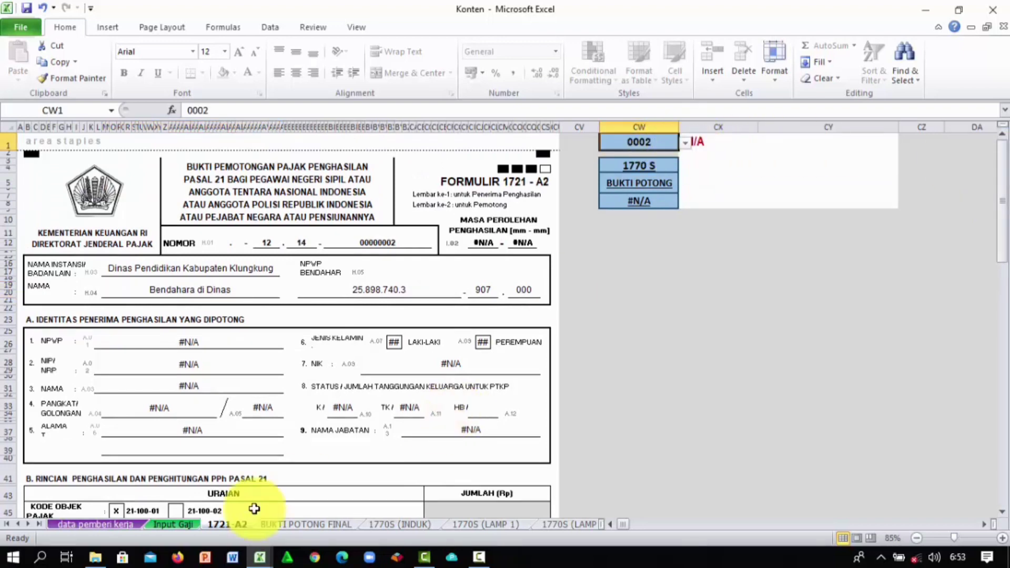
{"action": "left_click", "coordinate": [178, 524]}
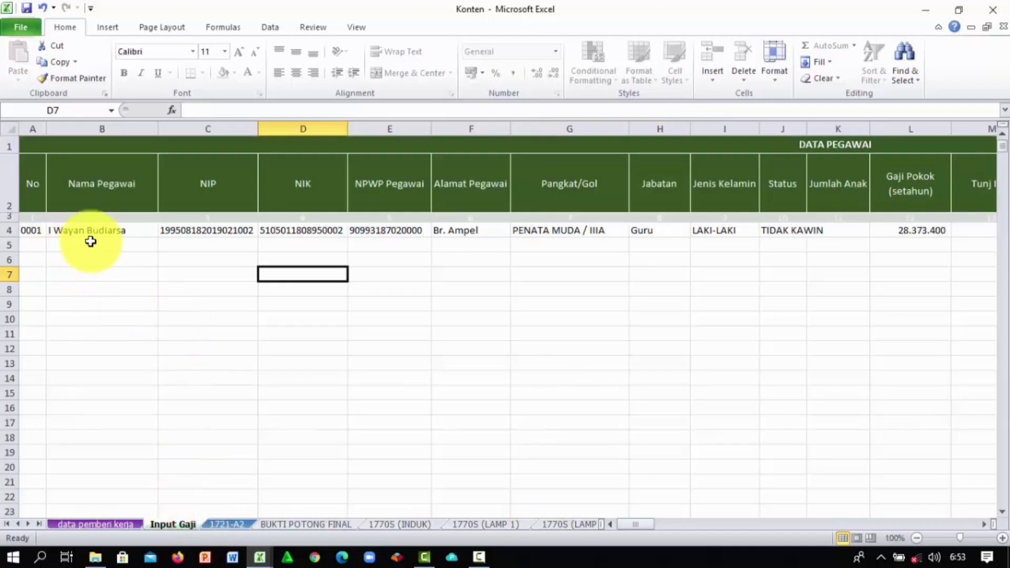
{"action": "left_click", "coordinate": [221, 524]}
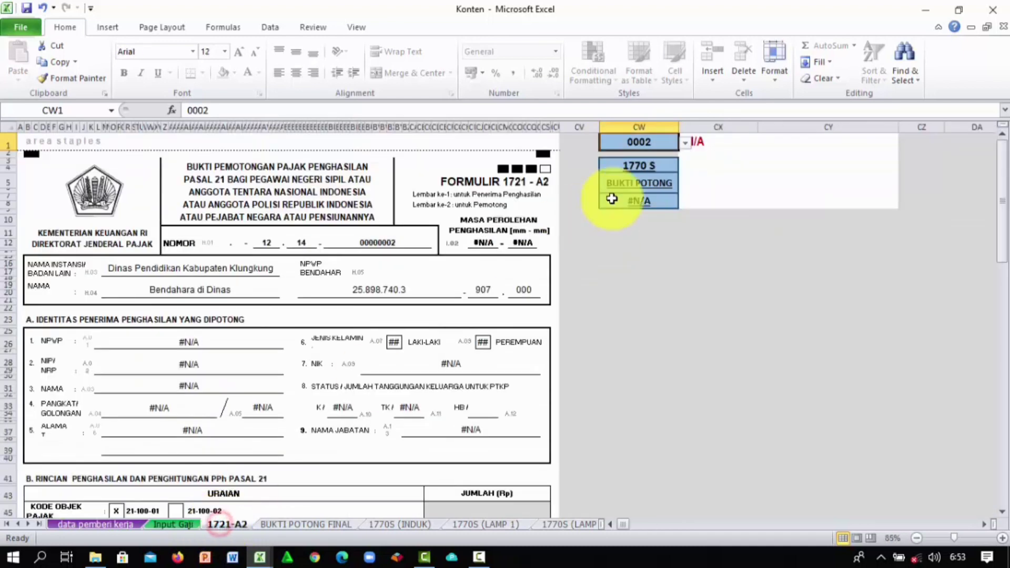
{"action": "left_click", "coordinate": [685, 146]}
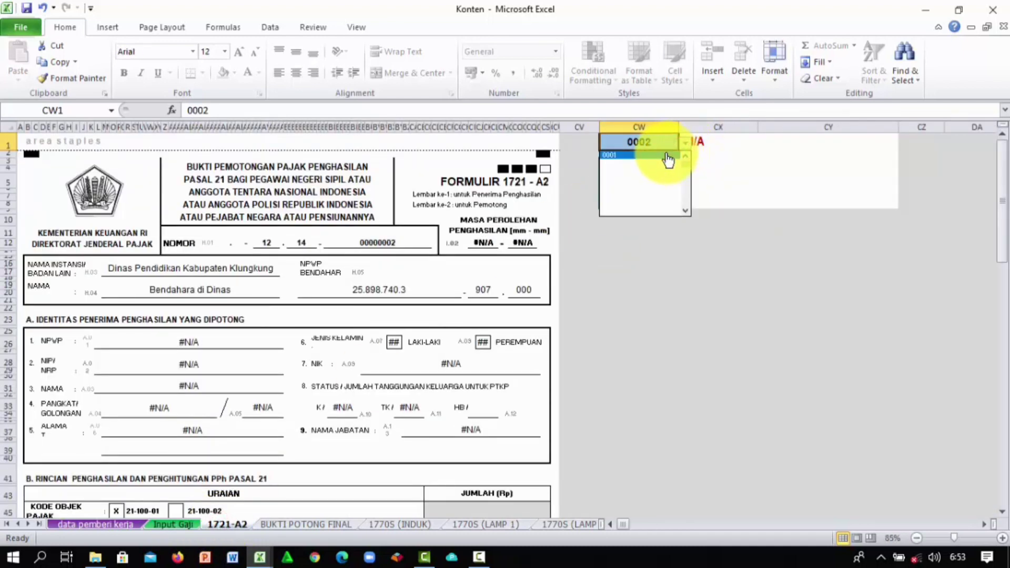
{"action": "left_click", "coordinate": [667, 158]}
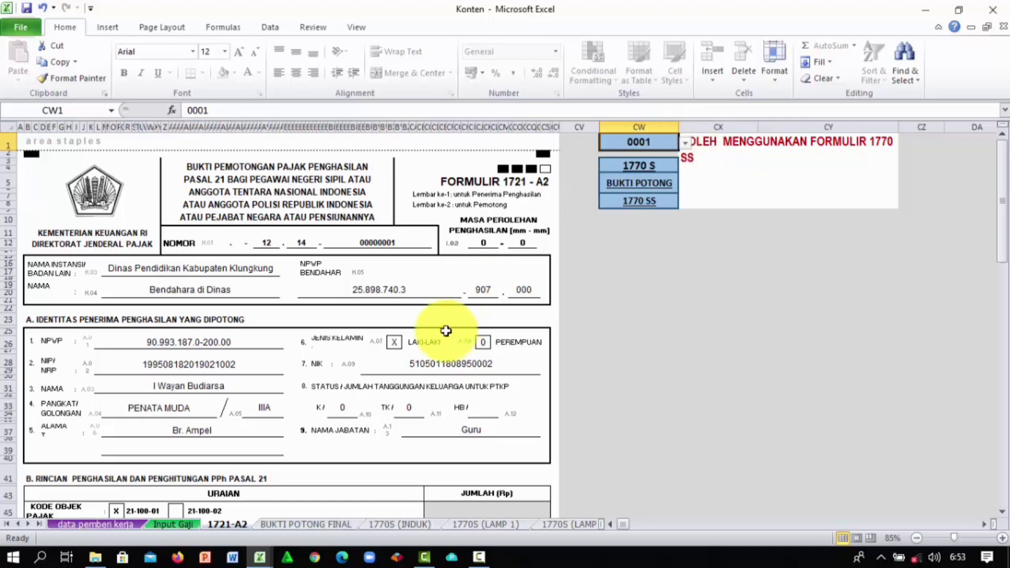
{"action": "left_click", "coordinate": [166, 522]}
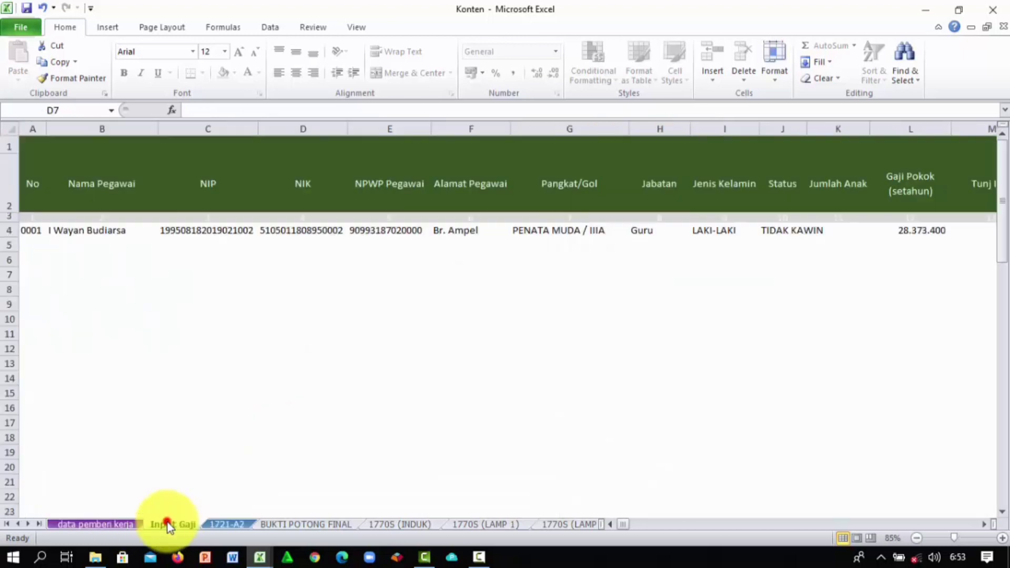
Step: Review the Bukti Potong Final and 1770S sheets, ending on 1721-A2 with gross income 31.297.600
{"action": "left_click", "coordinate": [218, 523]}
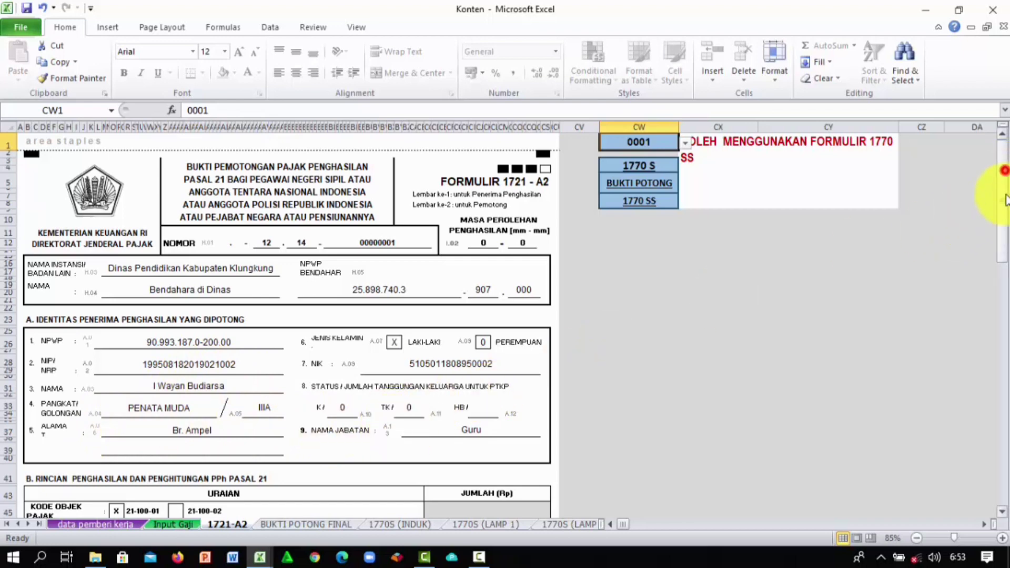
{"action": "left_click_drag", "start_coordinate": [1003, 191], "coordinate": [1003, 340]}
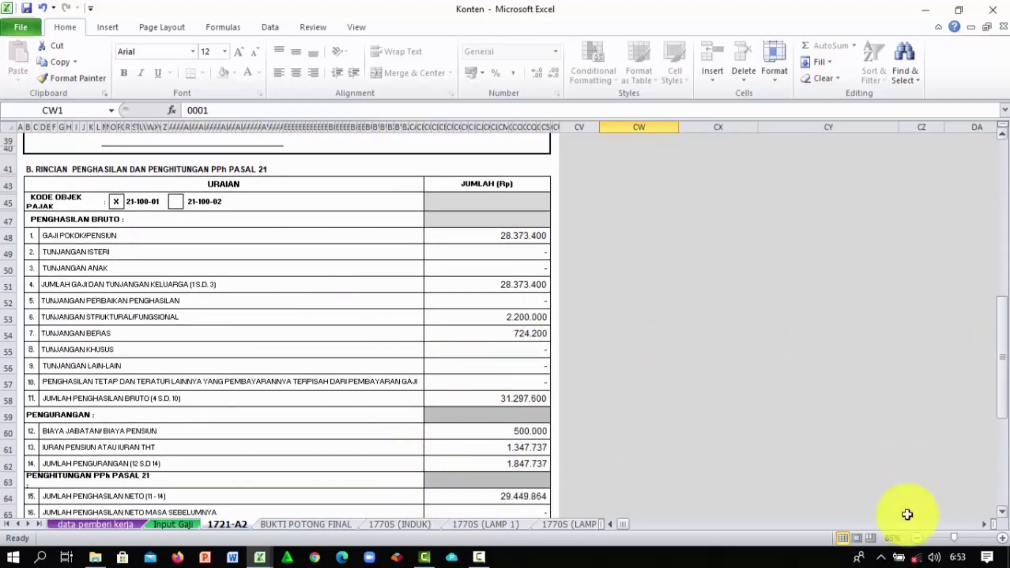
{"action": "left_click", "coordinate": [327, 524]}
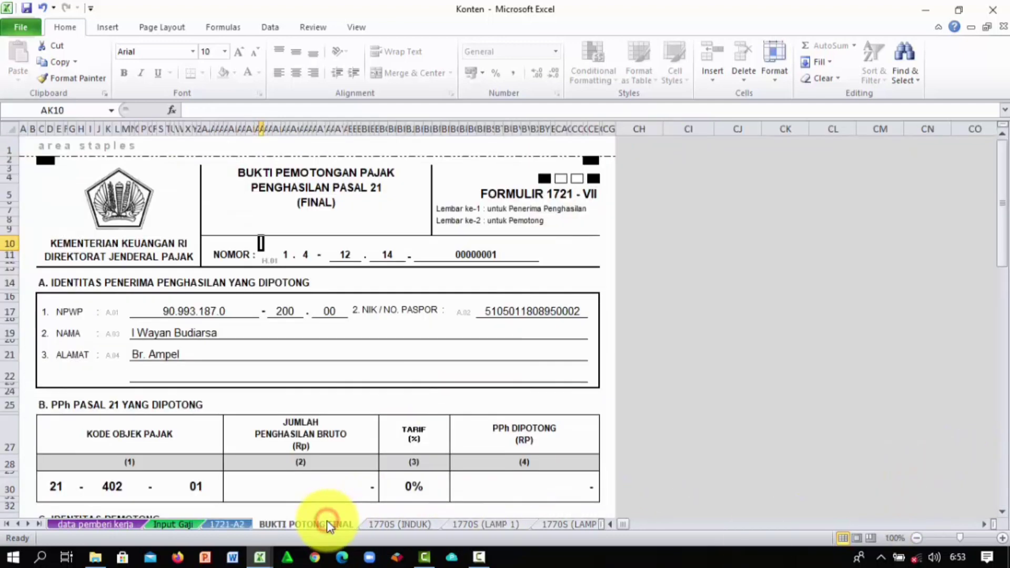
{"action": "left_click", "coordinate": [384, 525]}
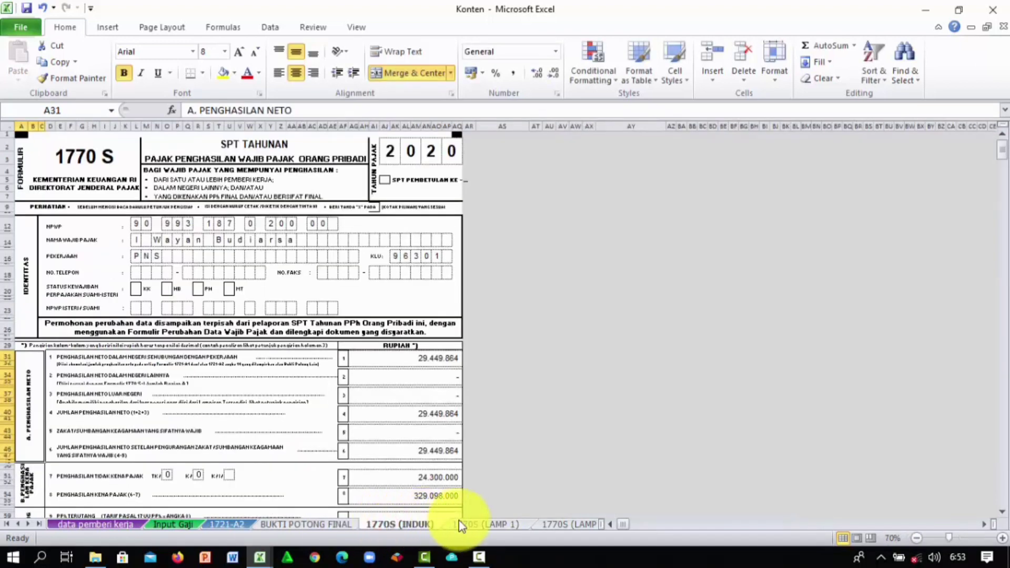
{"action": "left_click", "coordinate": [466, 525]}
{"action": "left_click", "coordinate": [558, 523]}
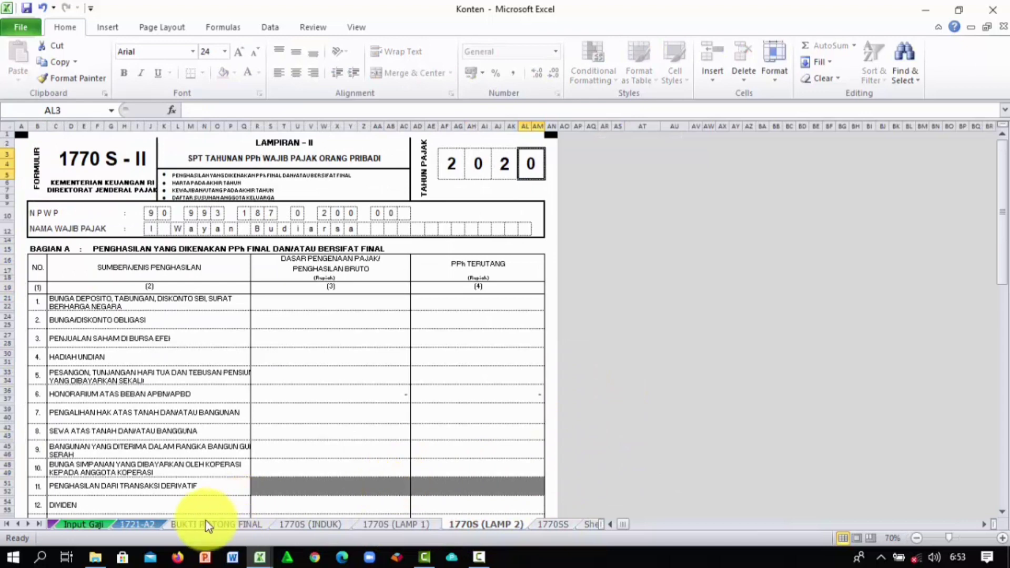
{"action": "left_click", "coordinate": [161, 522]}
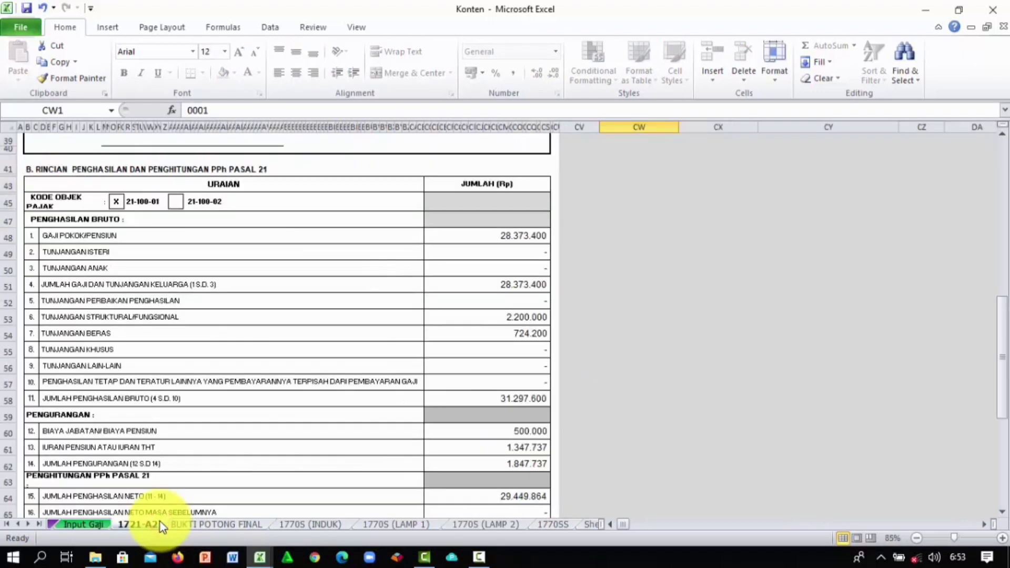